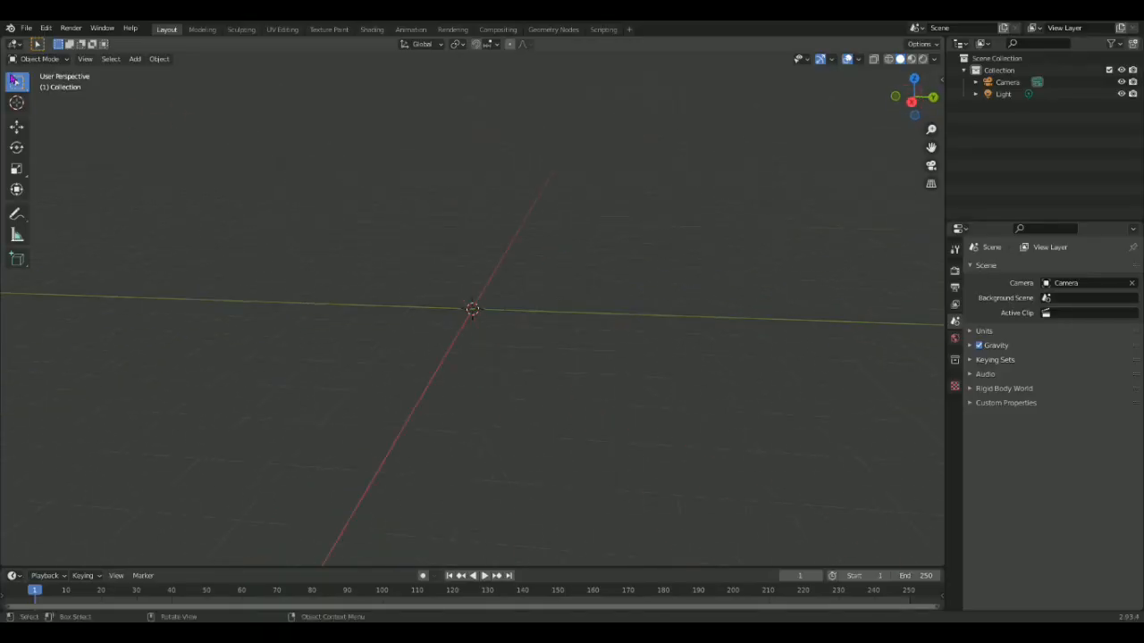
Add a cone mesh to the scene and open it for mesh editing.
left_click(134, 58)
mouse_move(147, 72)
left_click(259, 133)
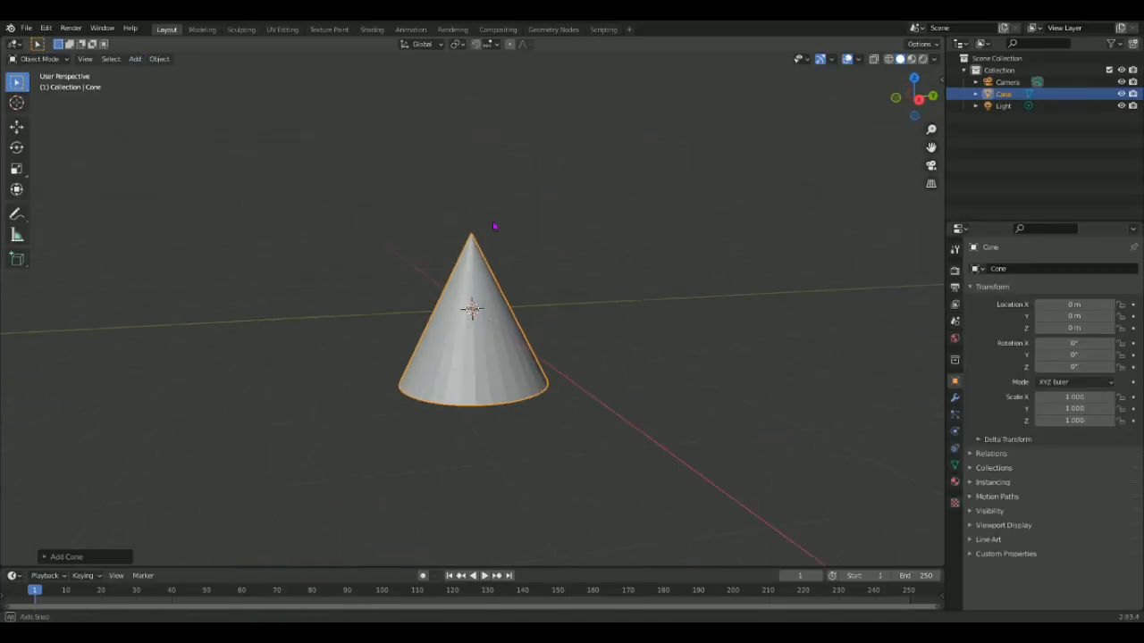
key("ctrl+Page_Down")
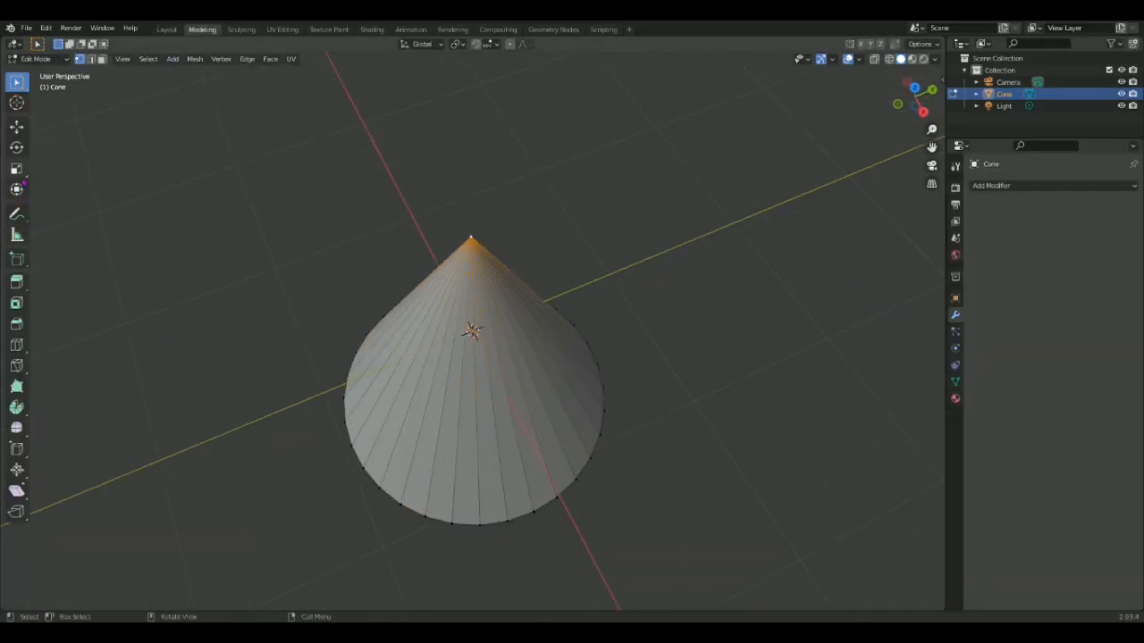
left_click(16, 168)
left_click_drag(546, 270, 583, 290)
left_click(583, 290)
scroll(582, 289, "up", 1)
key("a")
middle_click_drag(679, 322, 624, 243)
left_click(625, 243)
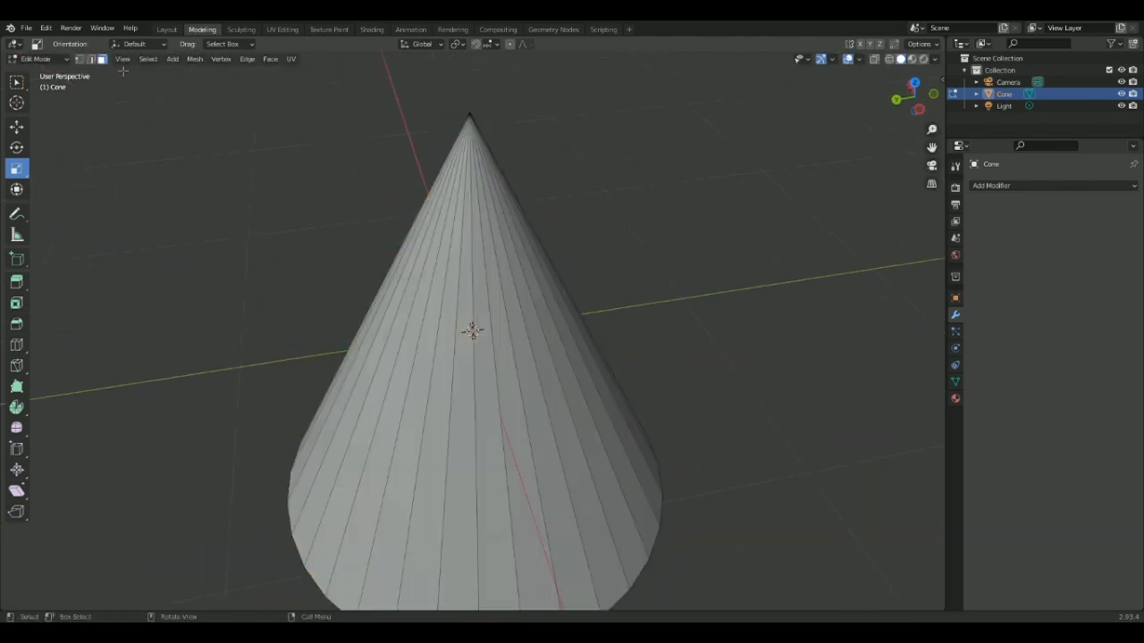
left_click(91, 59)
left_click_drag(406, 147, 542, 206)
middle_click_drag(541, 206, 527, 170)
left_click_drag(426, 471, 420, 493)
middle_click_drag(500, 420, 525, 460)
key("ctrl+z")
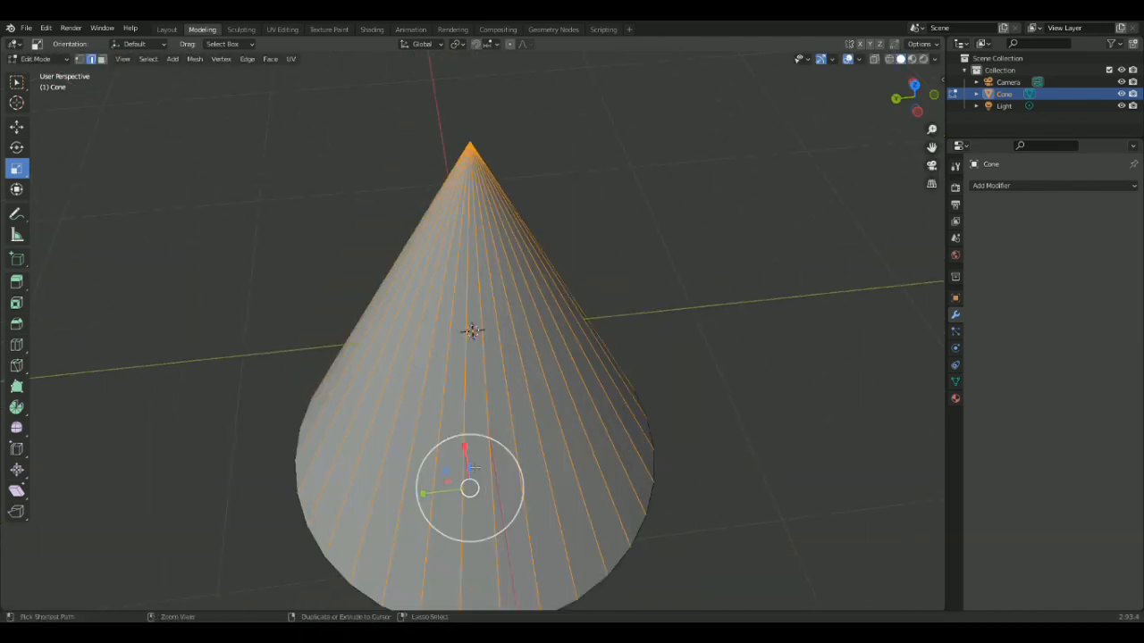
Lower the cone's tip vertex to shorten the cone, and return to object editing.
scroll(572, 375, "down", 2)
middle_click_drag(572, 295, 804, 290)
left_click(805, 290)
scroll(501, 166, "up", 2)
left_click(17, 126)
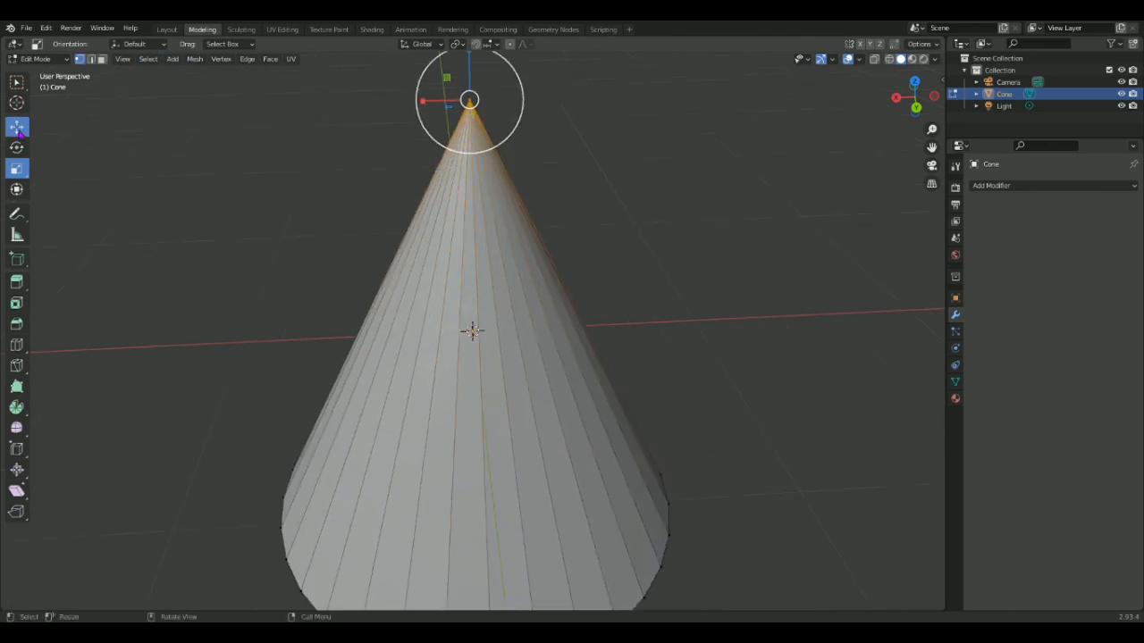
left_click_drag(470, 73, 500, 222)
scroll(477, 184, "down", 3)
middle_click_drag(616, 218, 643, 291)
scroll(514, 254, "up", 2)
left_click(602, 288)
left_click(167, 30)
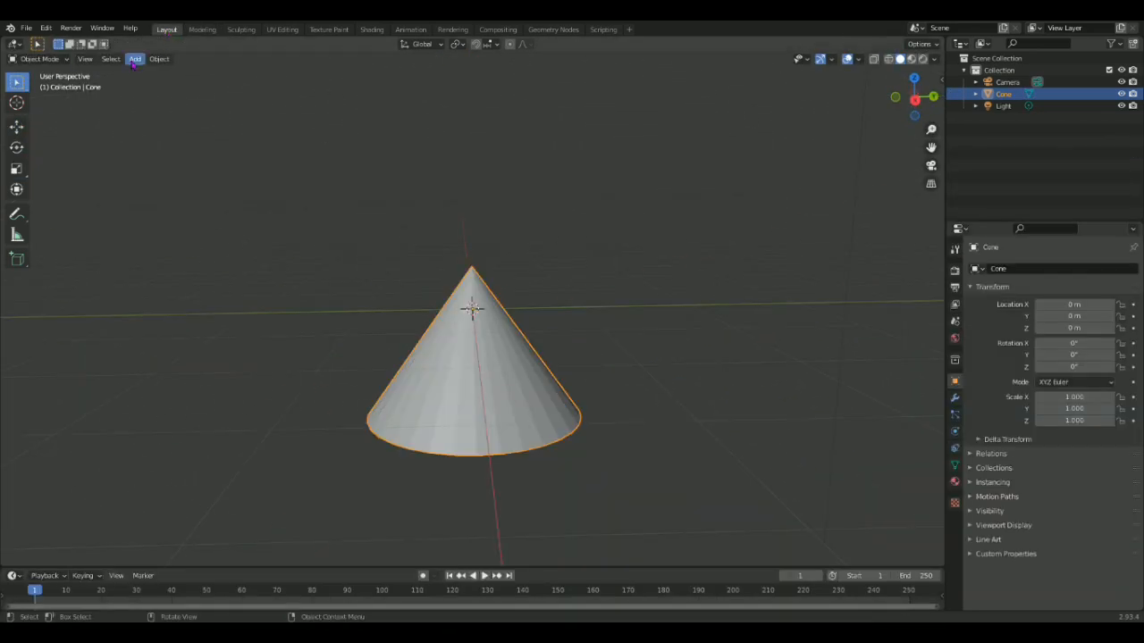
left_click(134, 59)
mouse_move(161, 72)
left_click(247, 96)
key("Delete")
Add a UV sphere, scale it down to about 0.489 and raise it to about Z 0.469 m above the cone.
left_click(134, 59)
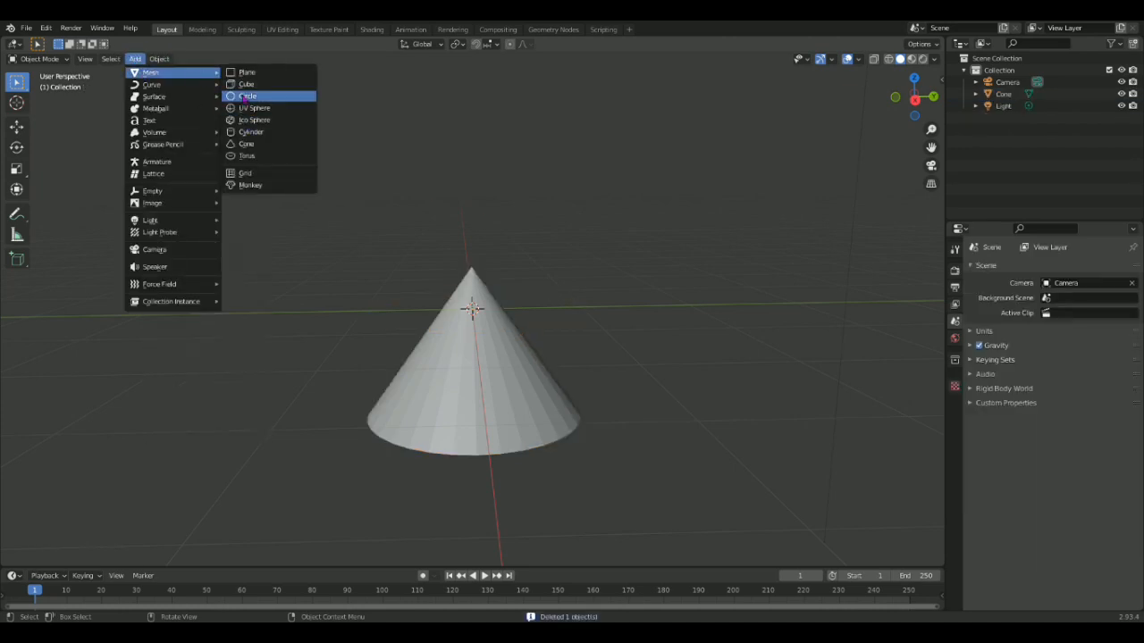
left_click(238, 111)
left_click(17, 169)
mouse_move(502, 267)
left_mouse_down()
mouse_move(485, 288)
mouse_move(492, 209)
left_mouse_up()
left_click(17, 127)
middle_click_drag(519, 210, 569, 209)
Shade the sphere smooth.
right_click(569, 211)
left_click(577, 217)
left_click(602, 222)
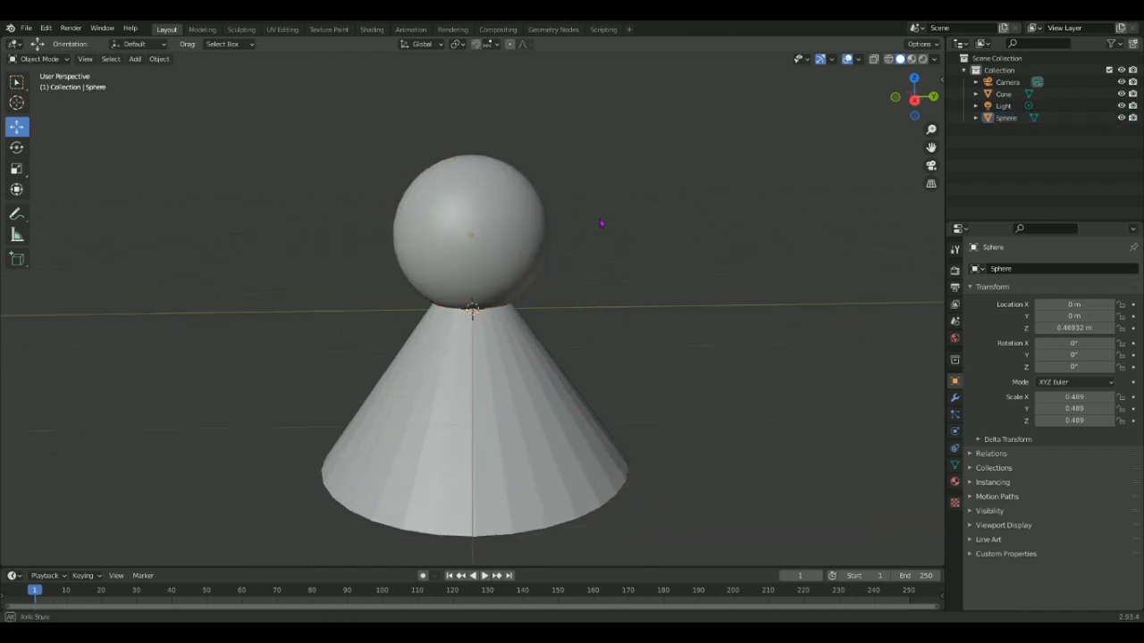
Widen the sphere to a scale of about 0.538 in X and 0.607 in Y.
left_click(500, 239)
left_click(17, 169)
left_click_drag(516, 248, 529, 246)
middle_click_drag(558, 232, 599, 357)
Shade the cone smooth.
scroll(600, 357, "down", 1)
left_click(527, 396)
right_click(530, 393)
left_click(545, 401)
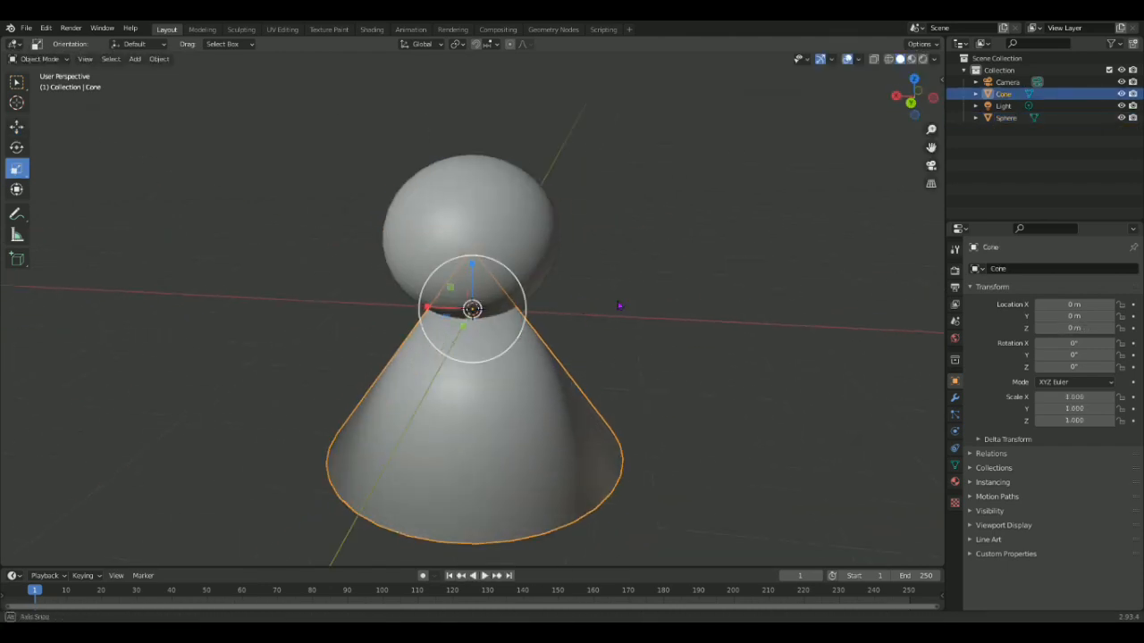
Scale the cone body narrower horizontally.
left_click(625, 307)
middle_click_drag(625, 307, 498, 363)
scroll(498, 363, "down", 3)
left_click(582, 329)
middle_click_drag(581, 329, 690, 337)
left_click(486, 371)
left_click_drag(519, 311, 510, 312)
Edit the sphere in face mode, select faces on both sides of the head's top and raise them into ears.
left_click(469, 246)
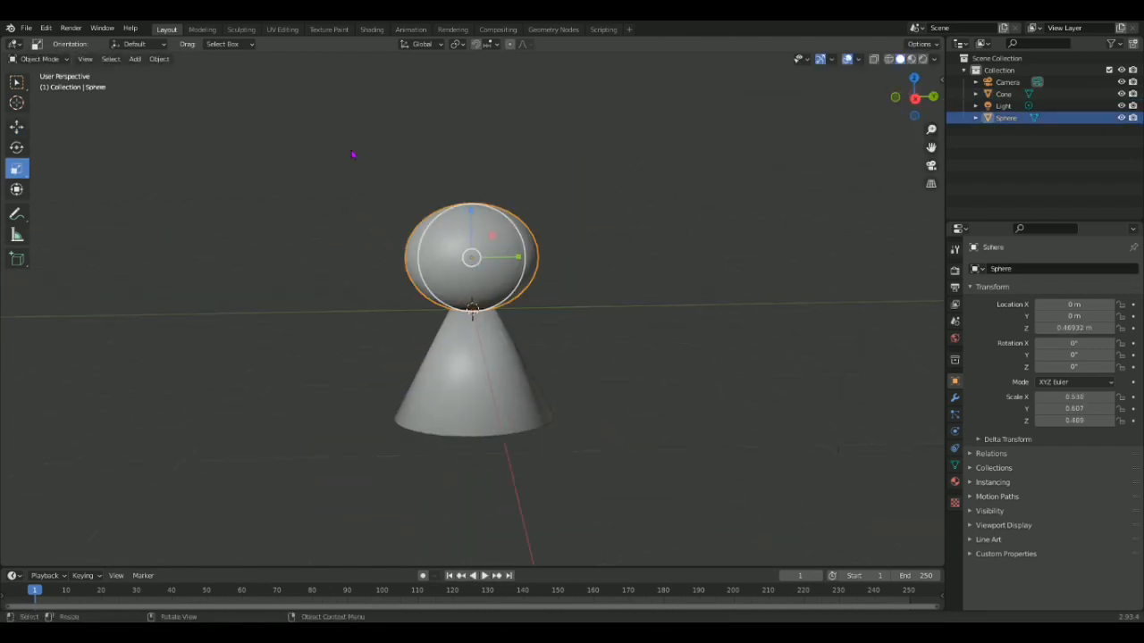
left_click(203, 30)
scroll(536, 295, "up", 3)
left_click(103, 59)
scroll(500, 286, "down", 2)
left_click(547, 299)
left_click(531, 279, "shift")
middle_click_drag(536, 285, 608, 359)
left_click(408, 312, "shift")
middle_click_drag(429, 313, 397, 187)
left_click_drag(498, 201, 528, 136)
Scale the ear-tip faces and raise them further to give the head two tall, pointed ears.
left_click(17, 169)
left_click_drag(452, 173, 481, 179)
left_click_drag(496, 127, 500, 98)
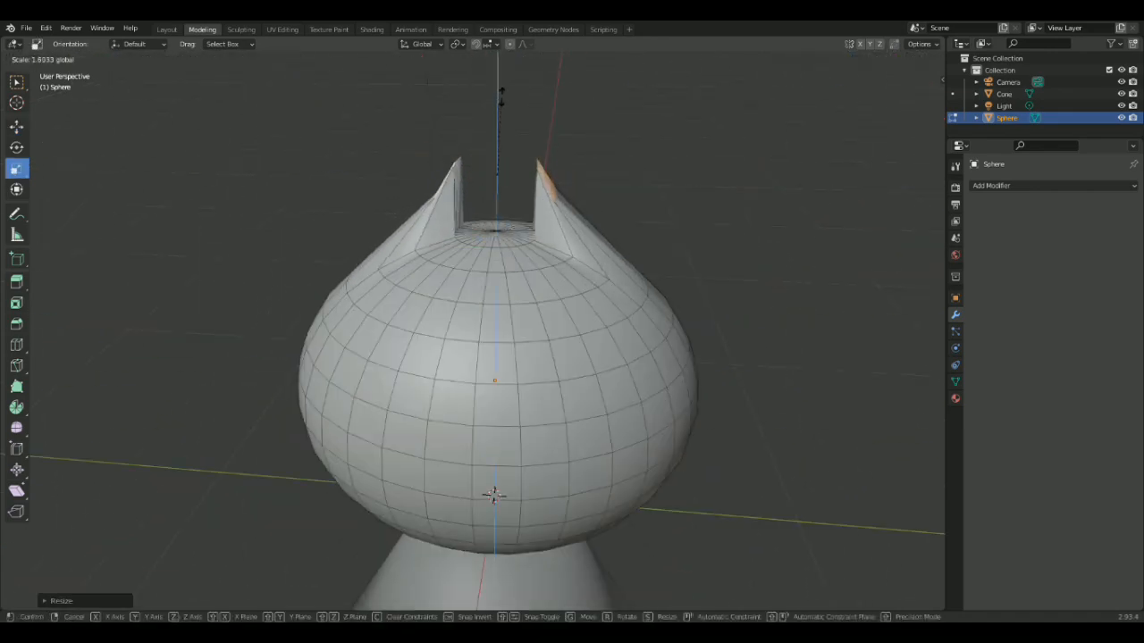
middle_click_drag(509, 179, 536, 139)
left_click(17, 127)
left_click_drag(508, 130, 508, 116)
left_click(17, 169)
left_click_drag(461, 166, 425, 166)
Select the blocks of faces for both eyes on the front of the head and scale them wider apart.
middle_click_drag(805, 196, 764, 200)
scroll(536, 340, "up", 2)
left_click(411, 369)
left_click(454, 373, "shift")
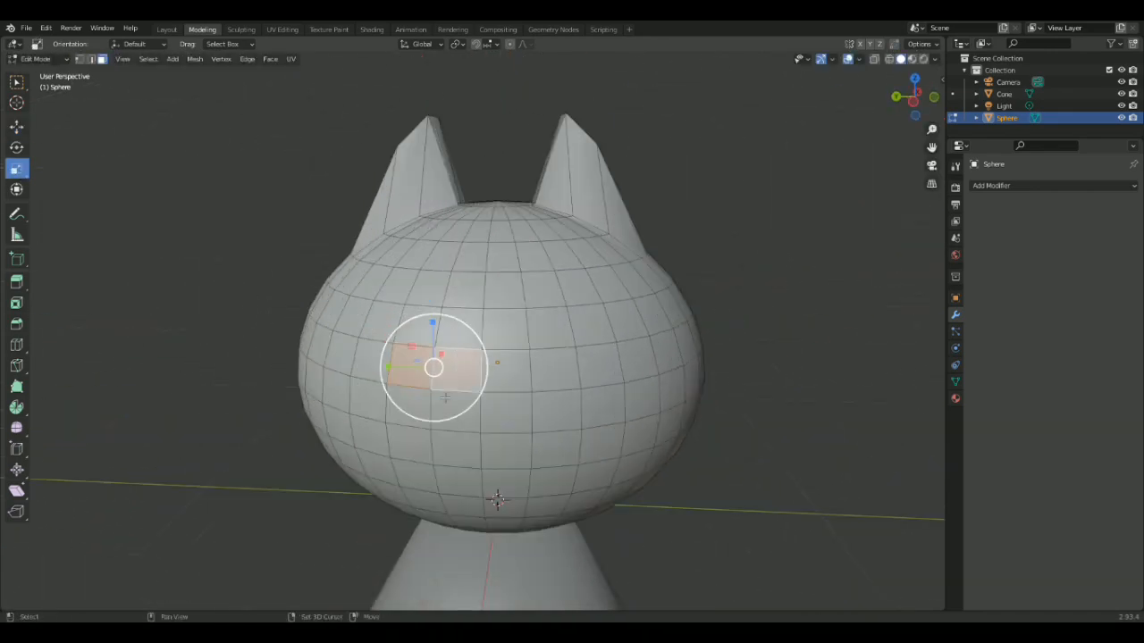
left_click(598, 380, "shift")
left_click(640, 403, "shift")
left_click(638, 365, "shift")
middle_click_drag(638, 365, 759, 344)
left_click_drag(627, 311, 657, 312)
middle_click_drag(657, 317, 500, 332)
left_click_drag(338, 335, 322, 339)
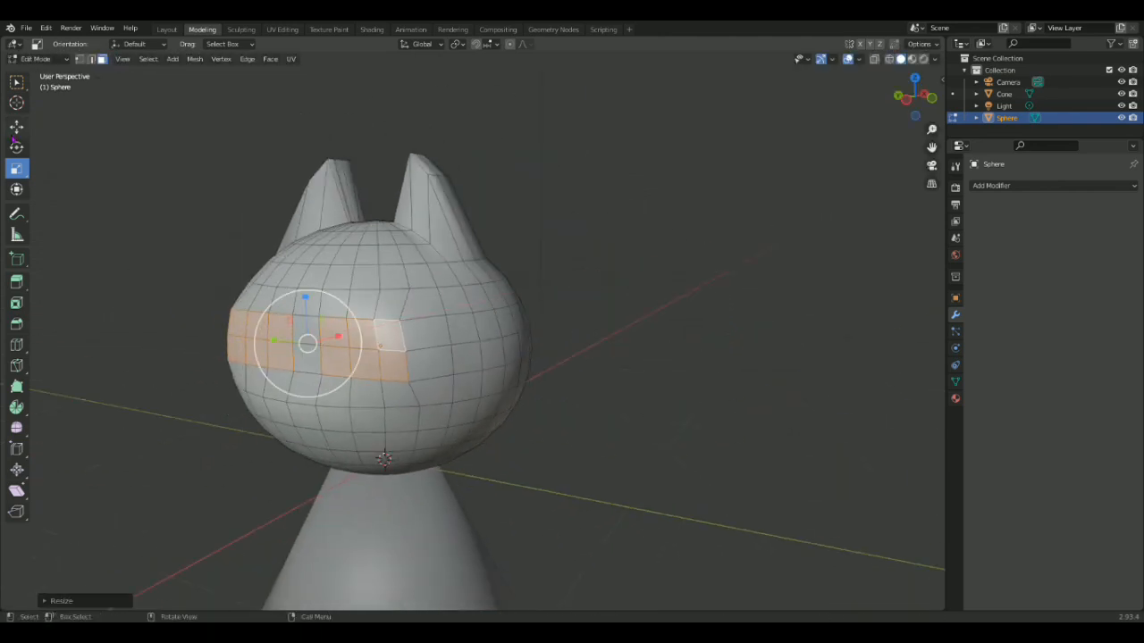
Move individual vertices below the eye areas to reshape the front of the cat's face.
left_click(17, 127)
left_click(301, 398)
left_click_drag(319, 395, 300, 401)
middle_click_drag(300, 401, 418, 399)
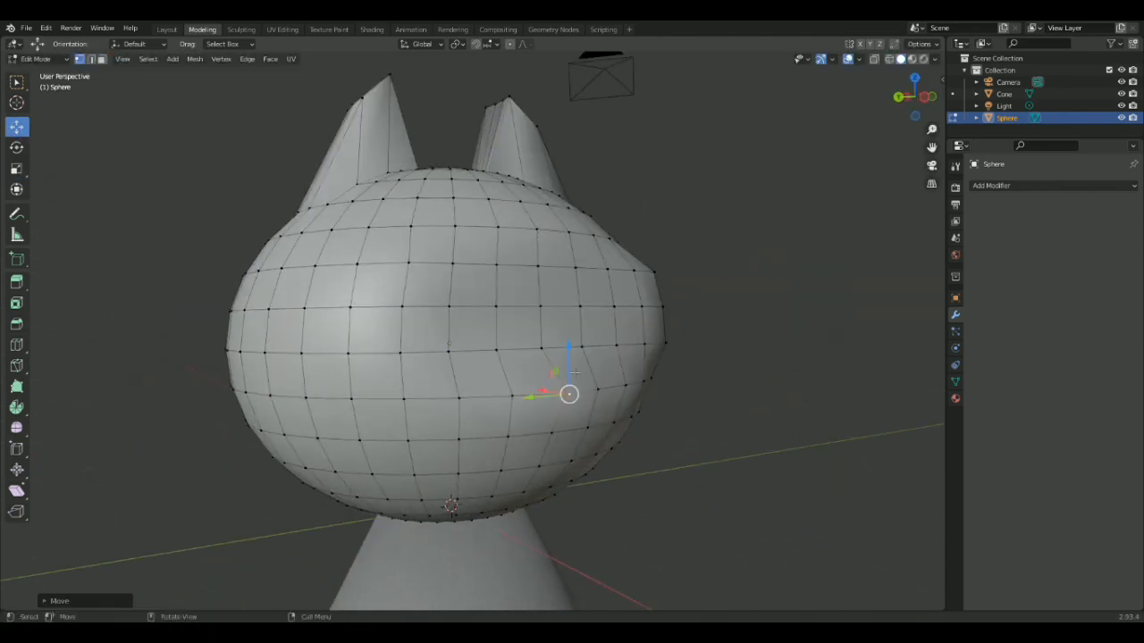
scroll(717, 361, "down", 2)
mouse_move(643, 362)
middle_mouse_down()
mouse_move(720, 352)
mouse_move(631, 357)
middle_mouse_up()
left_click(716, 361)
scroll(435, 464, "down", 3)
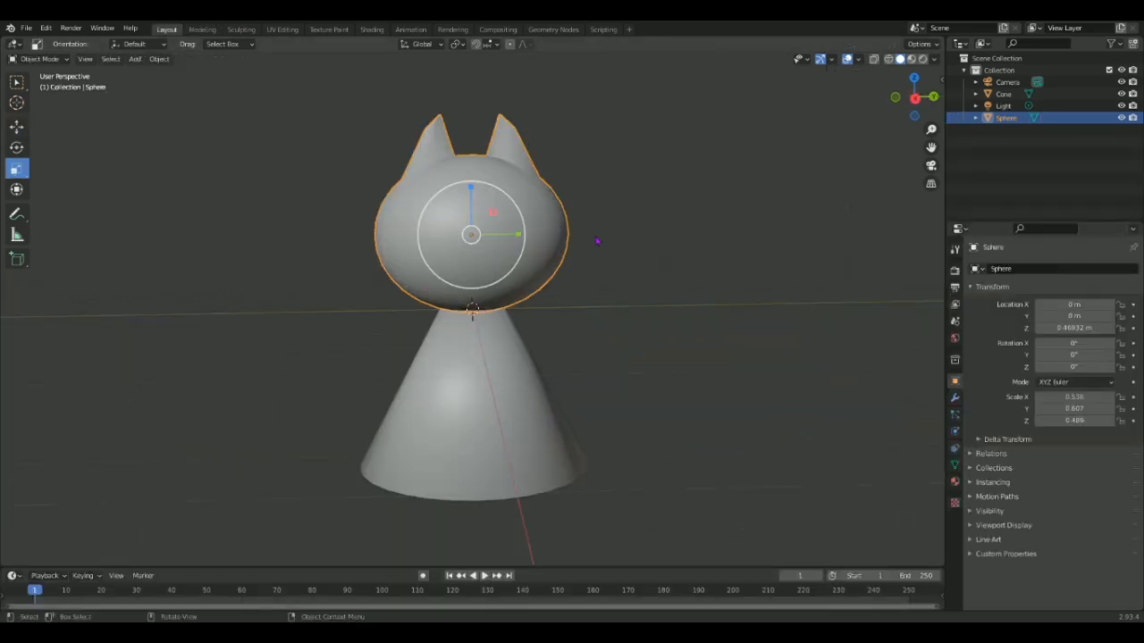
Push the eye areas of the head mesh inward to form two eye sockets.
right_click(358, 187)
middle_click_drag(358, 187, 766, 234)
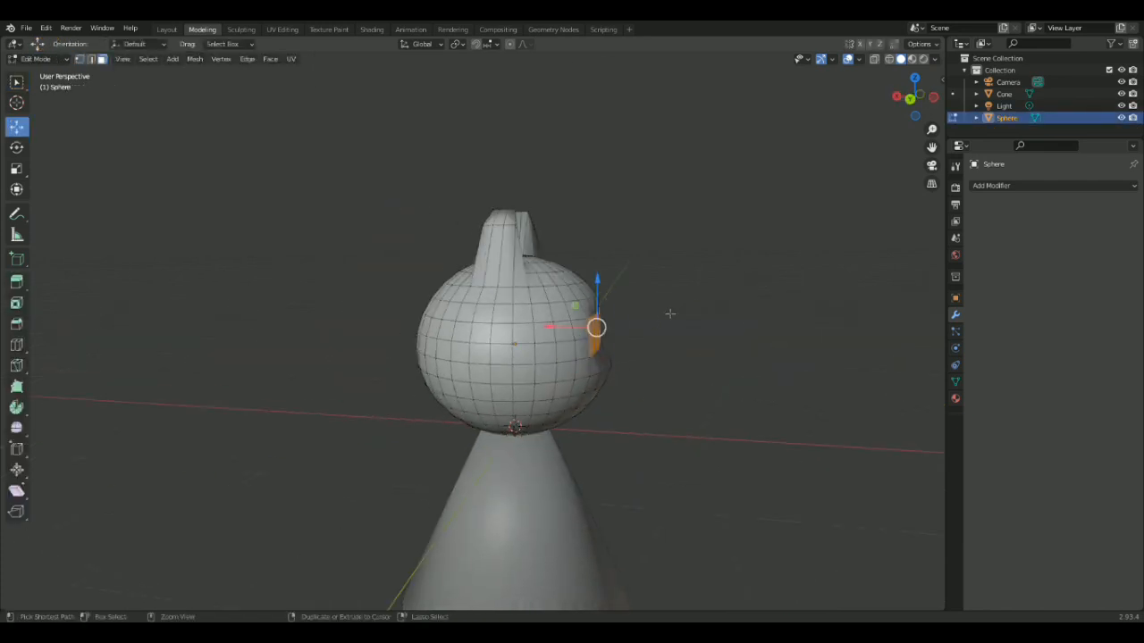
middle_click_drag(670, 313, 571, 322)
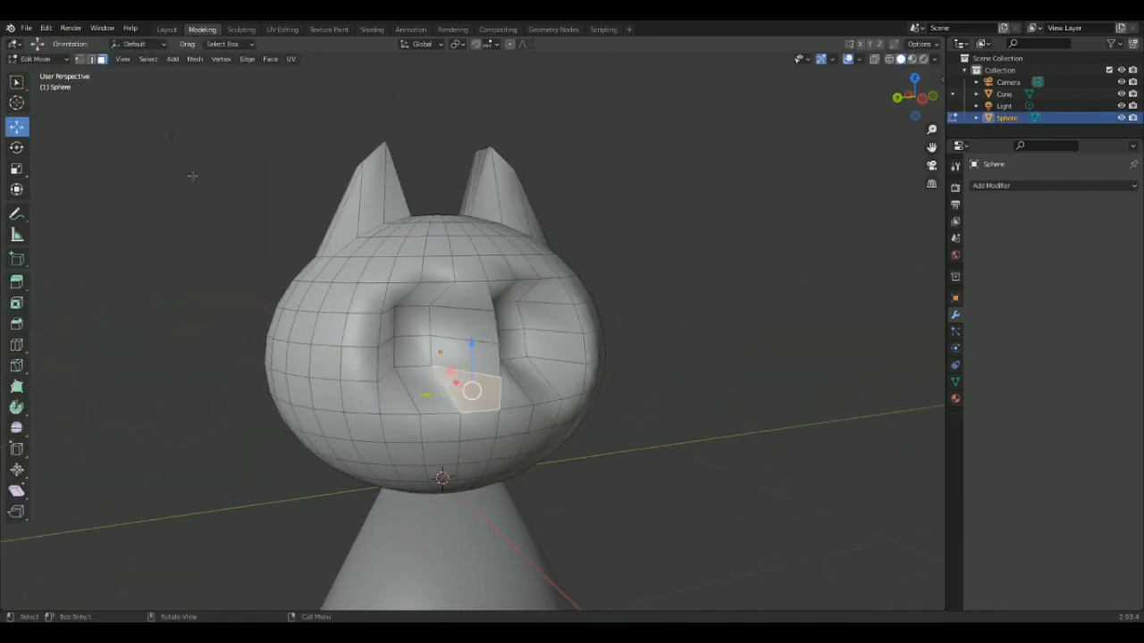
key("1")
key("3")
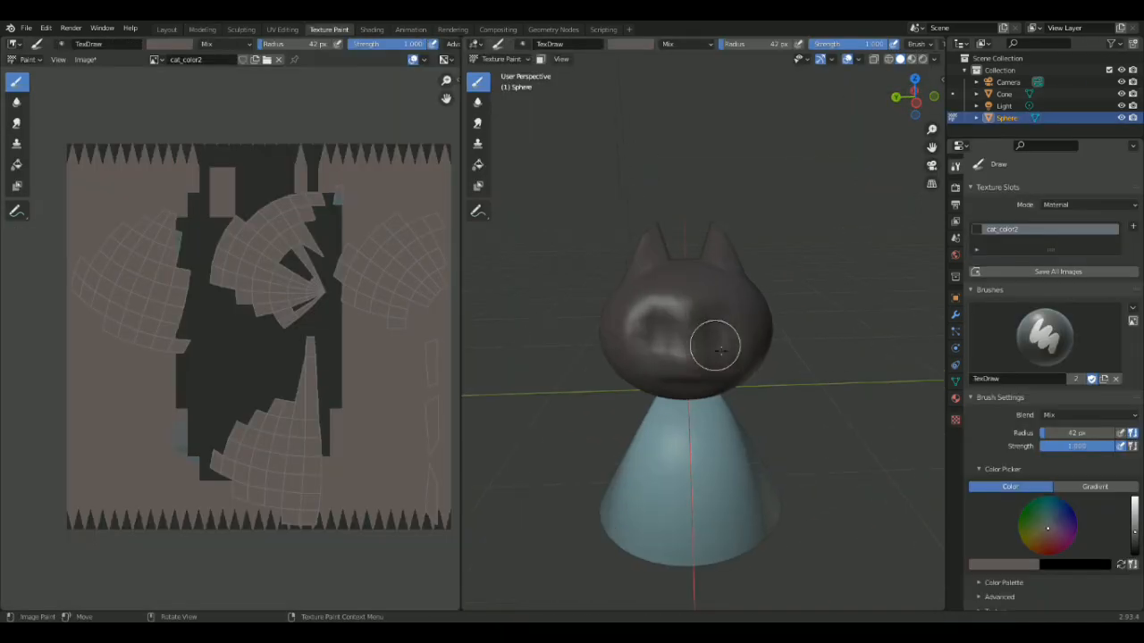
Brighten the texture brush colour to pale pink for painting the cat's eyes.
middle_click_drag(715, 330, 708, 277)
scroll(720, 263, "up", 3)
left_click_drag(1134, 527, 1133, 498)
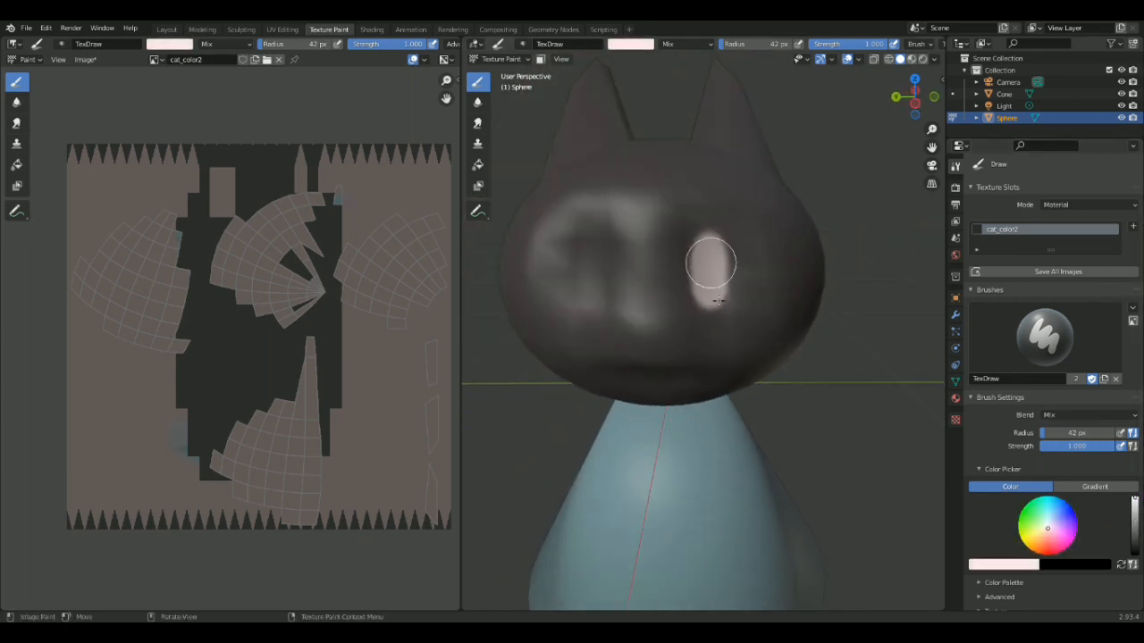
Undo the 42 px eye stroke and try to paint a pale pink eye patch with a 19 px brush.
key("ctrl+z")
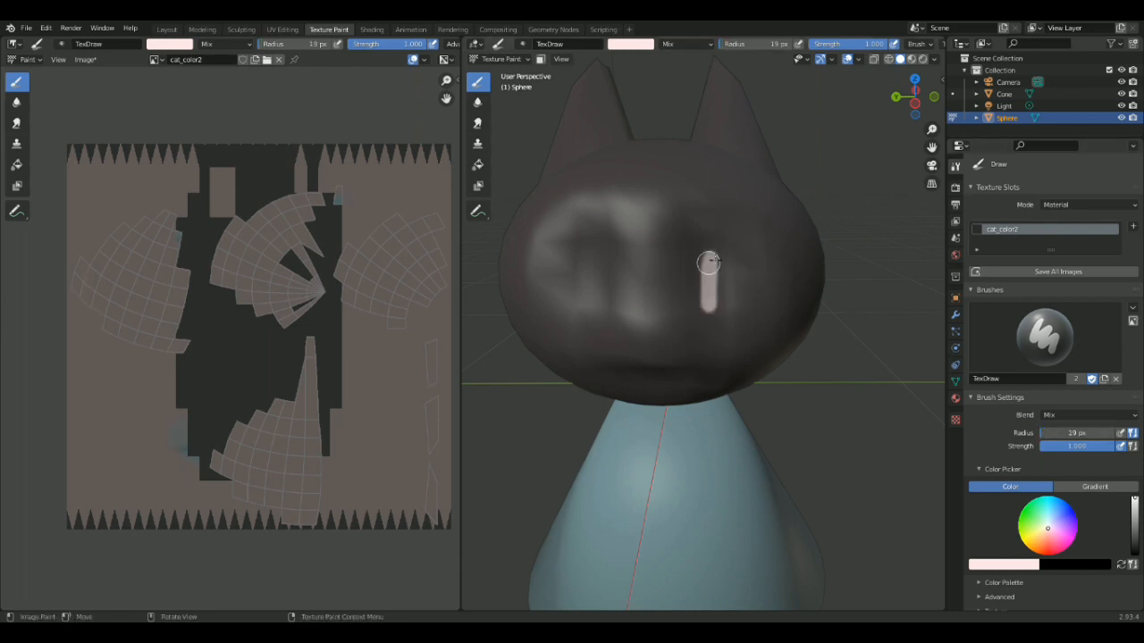
scroll(721, 272, "up", 3)
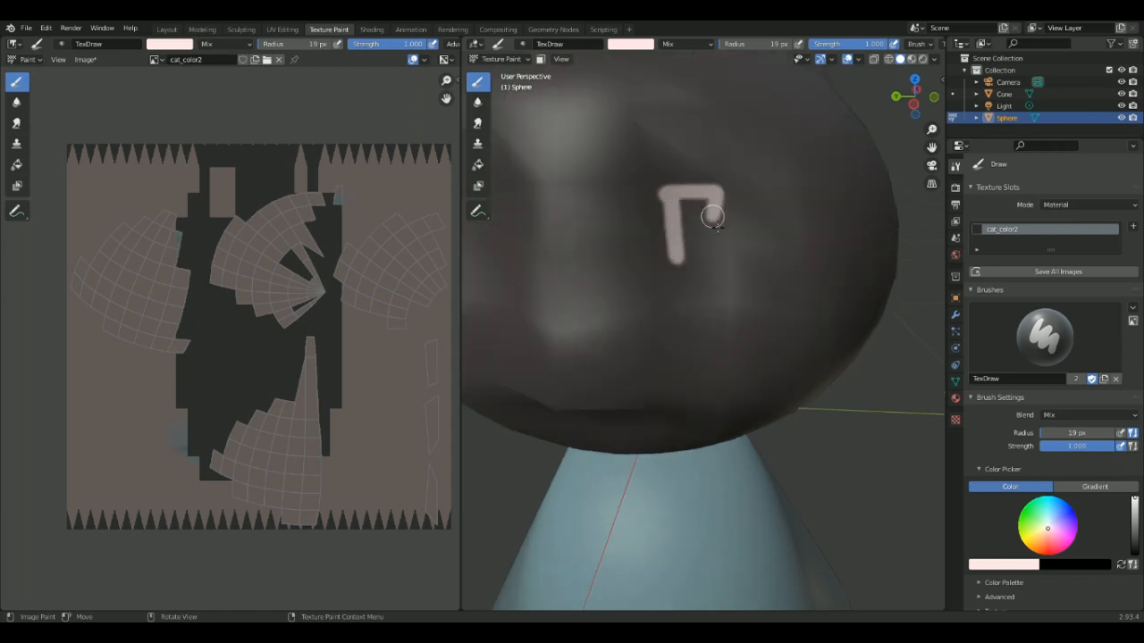
left_click_drag(717, 227, 676, 257)
scroll(17, 309, "up", 7)
middle_click_drag(235, 296, 326, 408)
mouse_move(225, 243)
left_mouse_down()
mouse_move(248, 250)
mouse_move(259, 278)
mouse_move(223, 324)
mouse_move(255, 330)
mouse_move(236, 362)
left_mouse_up()
scroll(234, 345, "down", 1)
key("ctrl+z")
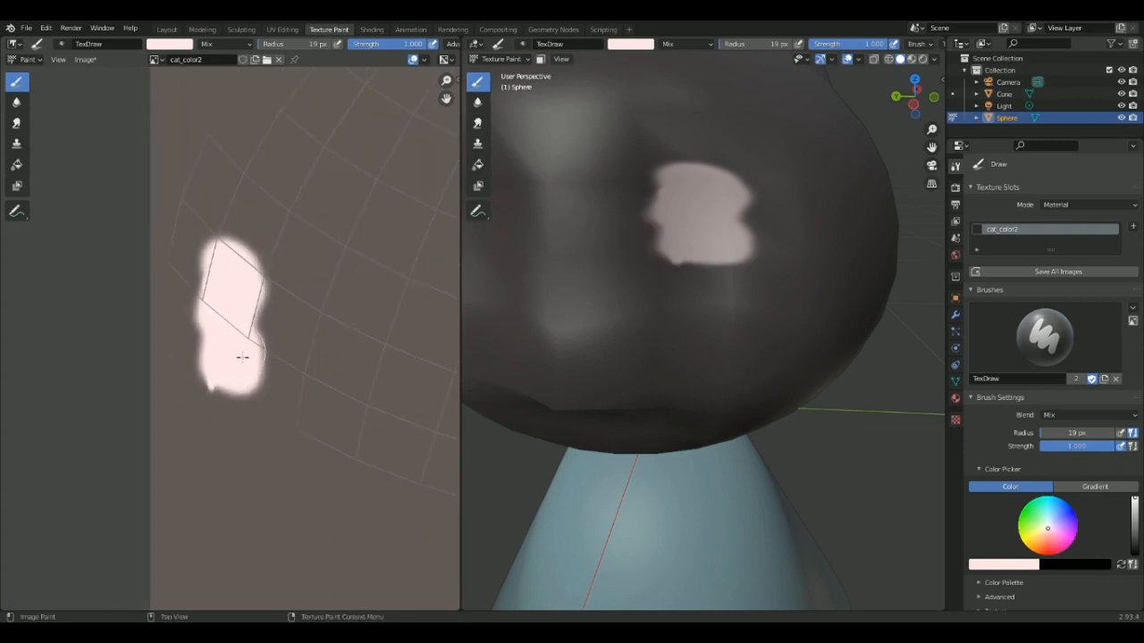
key("ctrl+z")
key("ctrl+z")
Paint pale pink eye strokes on the front of the cat's head.
scroll(587, 259, "up", 4)
mouse_move(613, 155)
left_mouse_down()
mouse_move(714, 271)
mouse_move(752, 100)
left_mouse_up()
scroll(749, 100, "down", 2)
middle_click_drag(706, 220, 699, 266)
left_click_drag(622, 379, 621, 317)
mouse_move(709, 249)
left_mouse_down()
mouse_move(710, 371)
mouse_move(689, 379)
left_mouse_up()
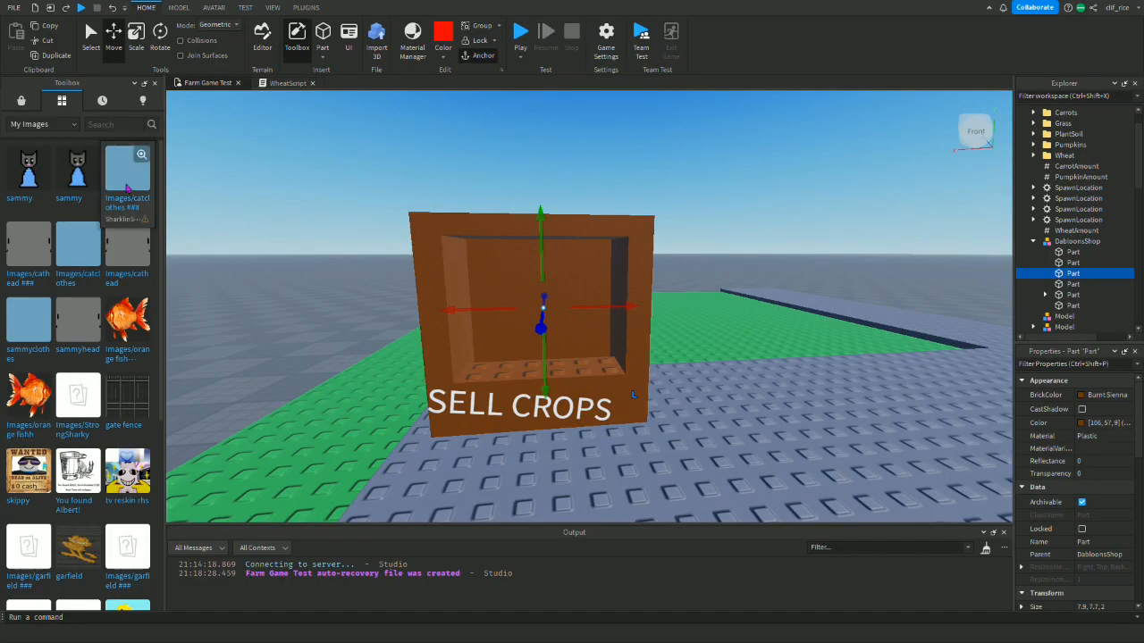
Switch to Roblox Studio and apply the sammy decal to the inner back wall of the SELL CROPS stall.
left_click(35, 185)
right_click_drag(551, 308, 547, 311)
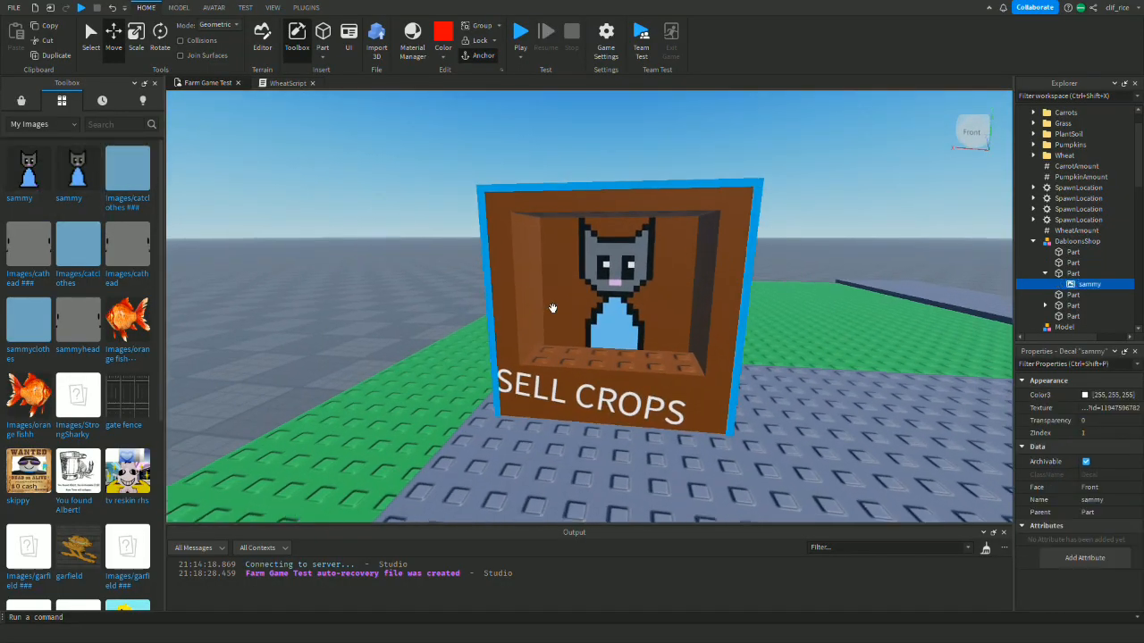
scroll(551, 309, "up", 4)
Scale the stall part holding the sammy decal to a depth of 3 studs and set move snapping to 0.1 studs.
left_click(1074, 274)
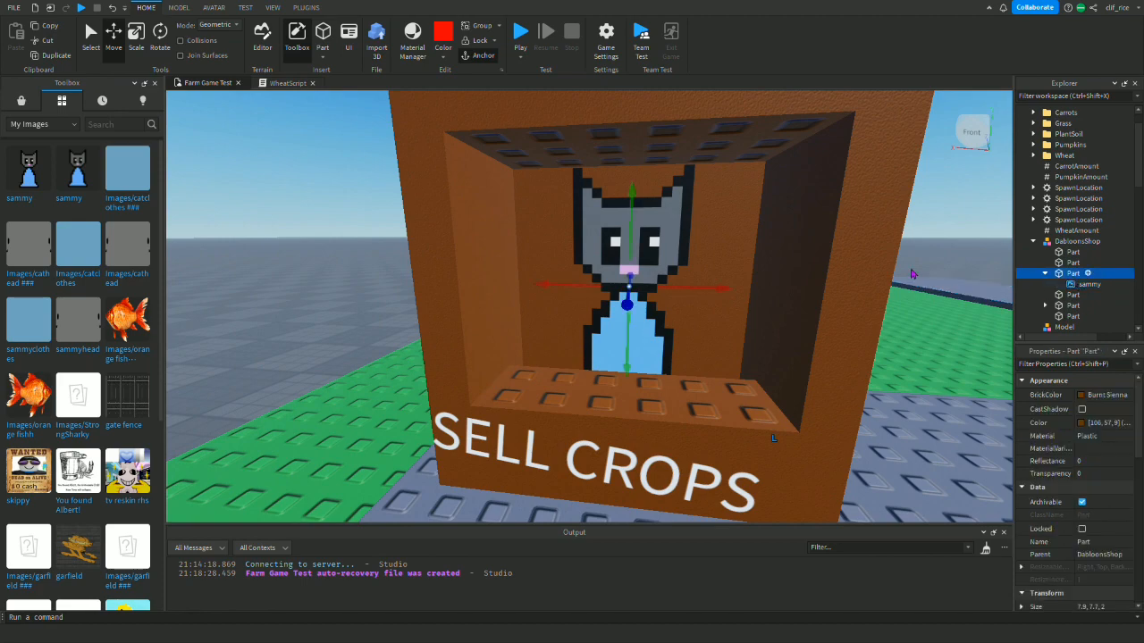
right_click_drag(808, 281, 773, 282)
left_click(135, 43)
left_click_drag(757, 309, 712, 327)
key("s")
right_click_drag(728, 342, 725, 341)
key("w")
key("s")
key("d")
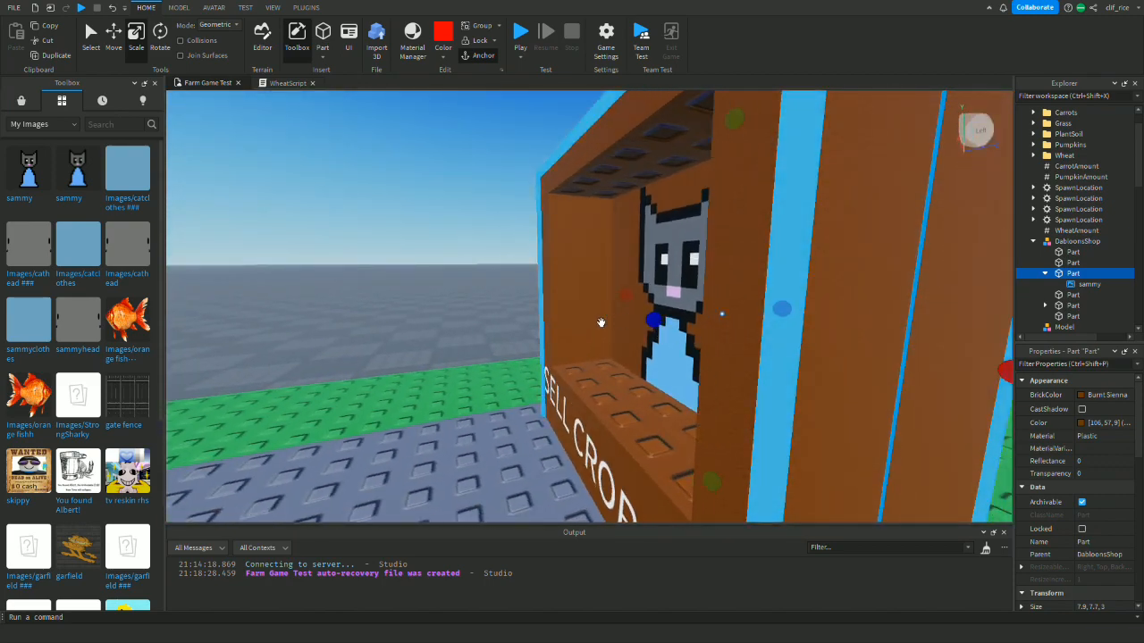
left_click(179, 7)
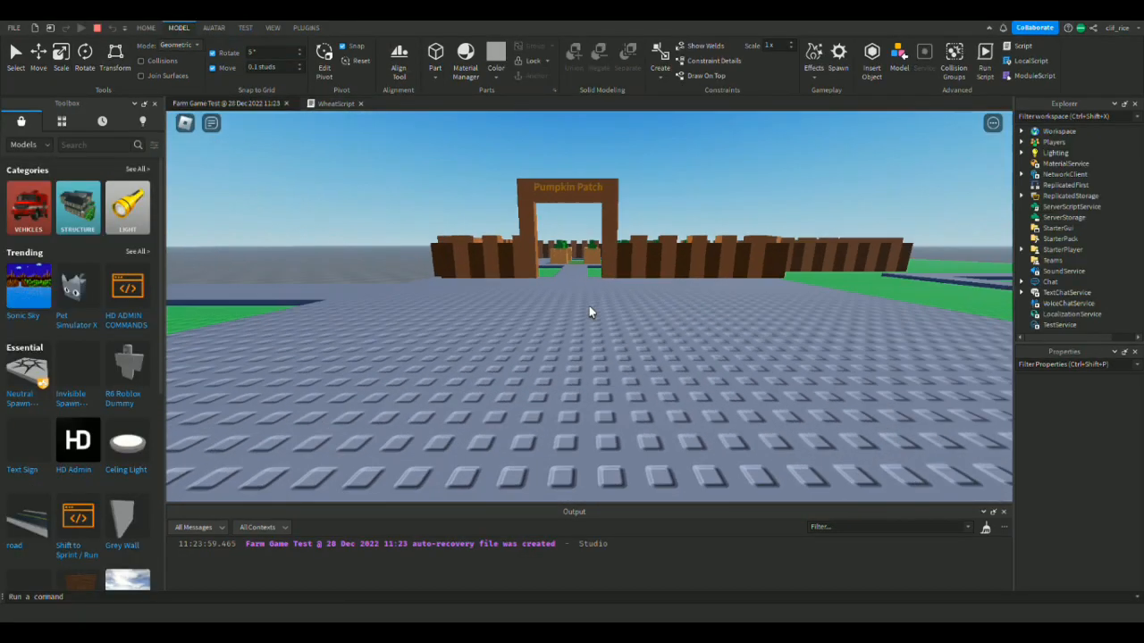
Playtest the game and examine the SELL CROPS stall with its cat decal and light bulb from several angles.
right_click_drag(589, 312, 589, 306)
key("w")
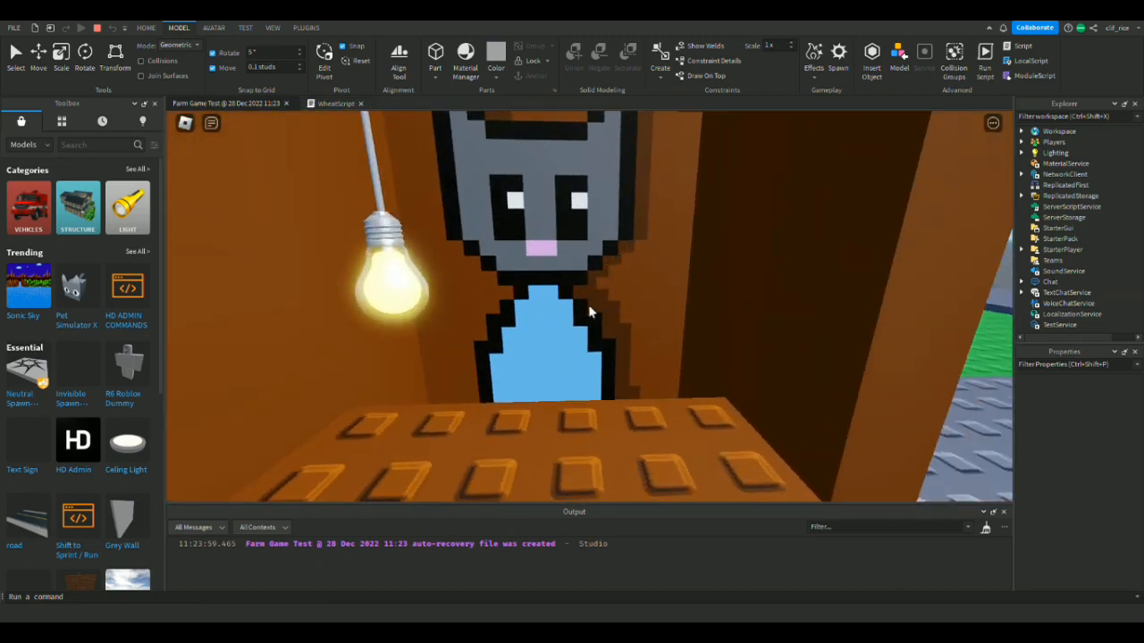
key("s")
key("w")
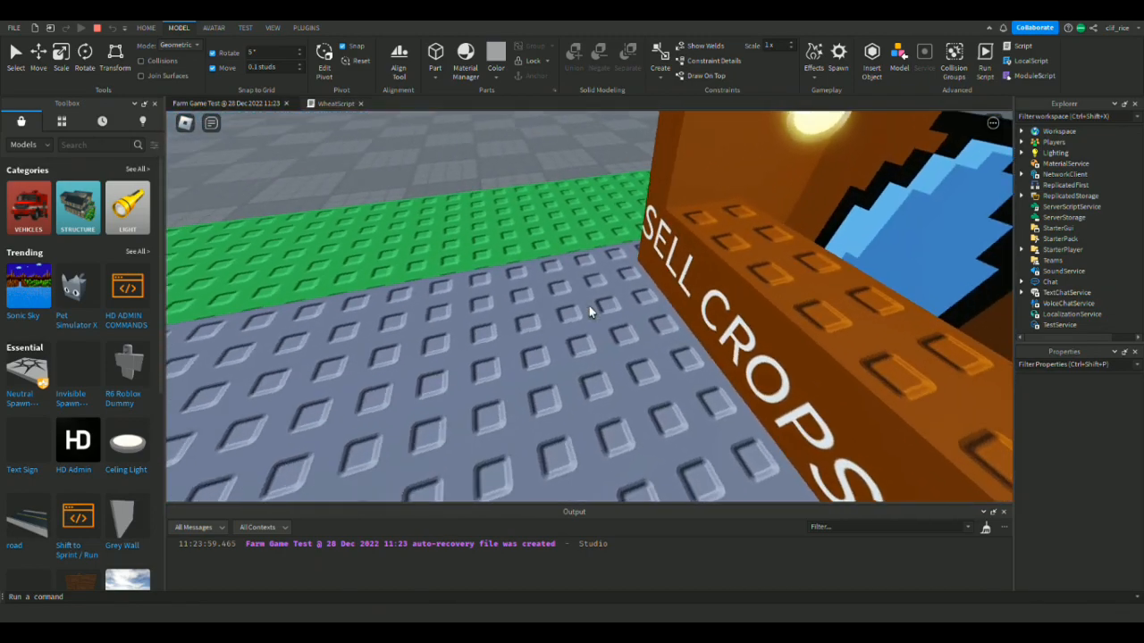
key("w")
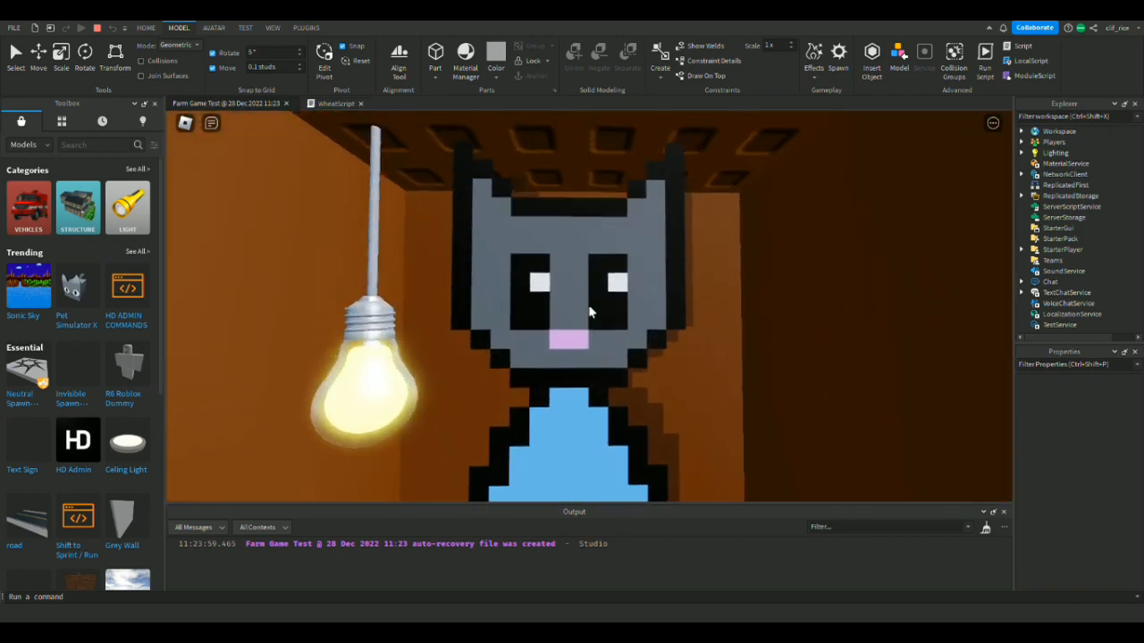
key("s")
key("a")
key("d")
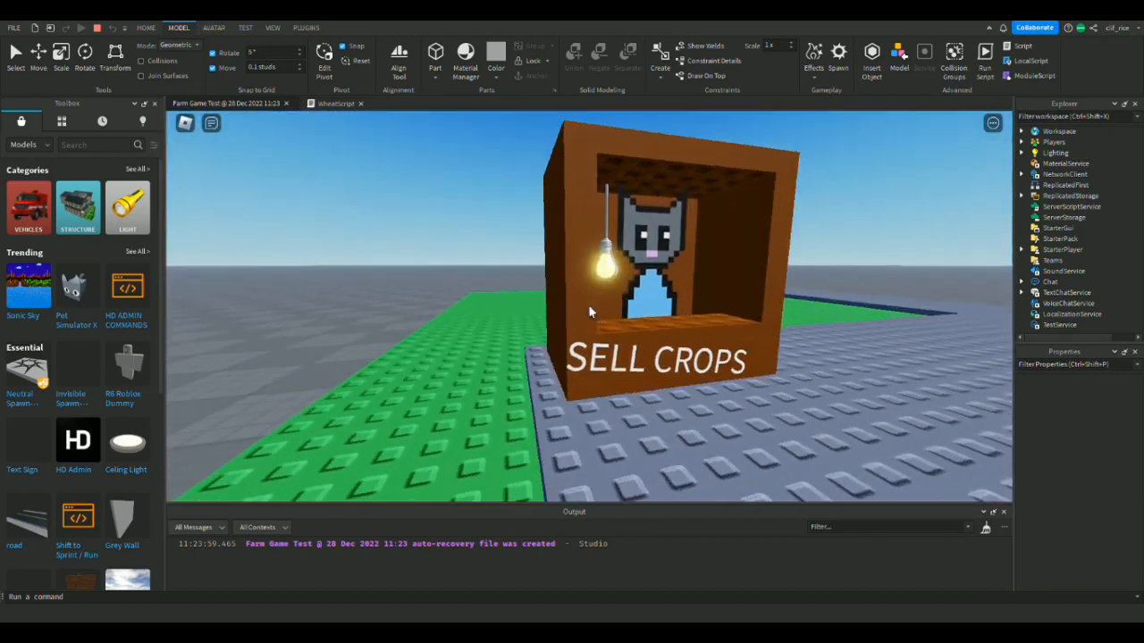
key("d")
key("a")
key("w")
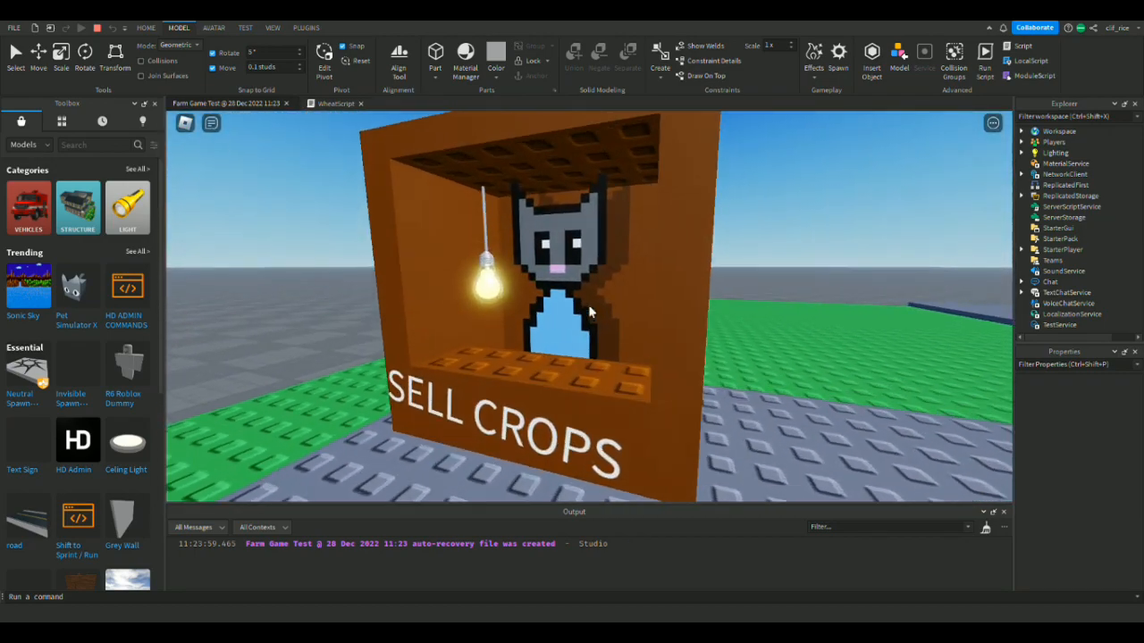
key("w")
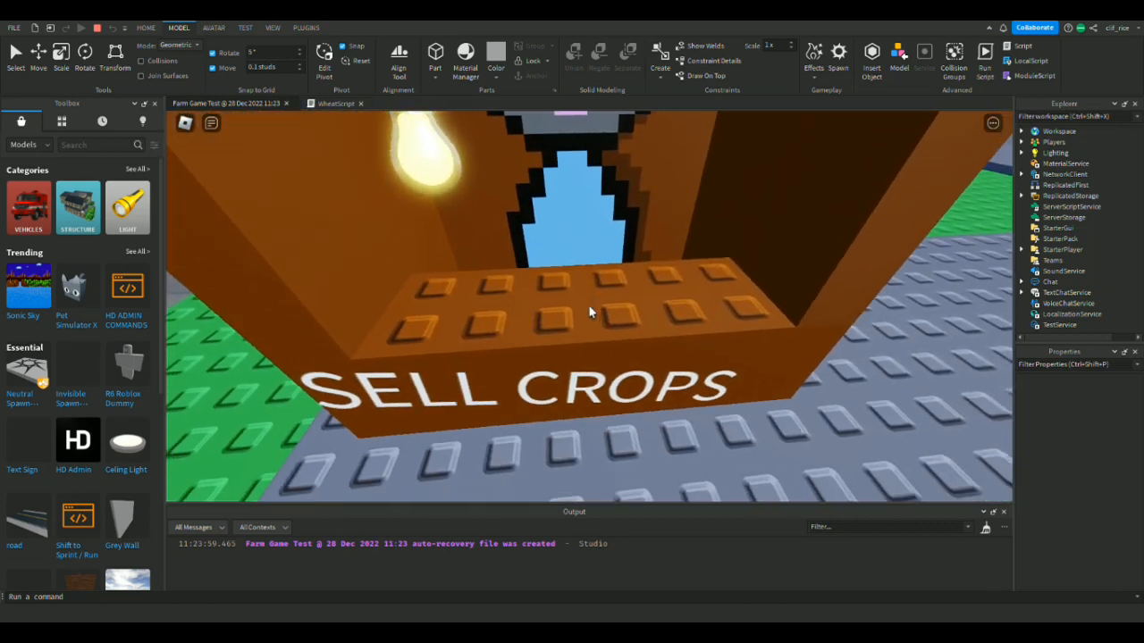
key("s")
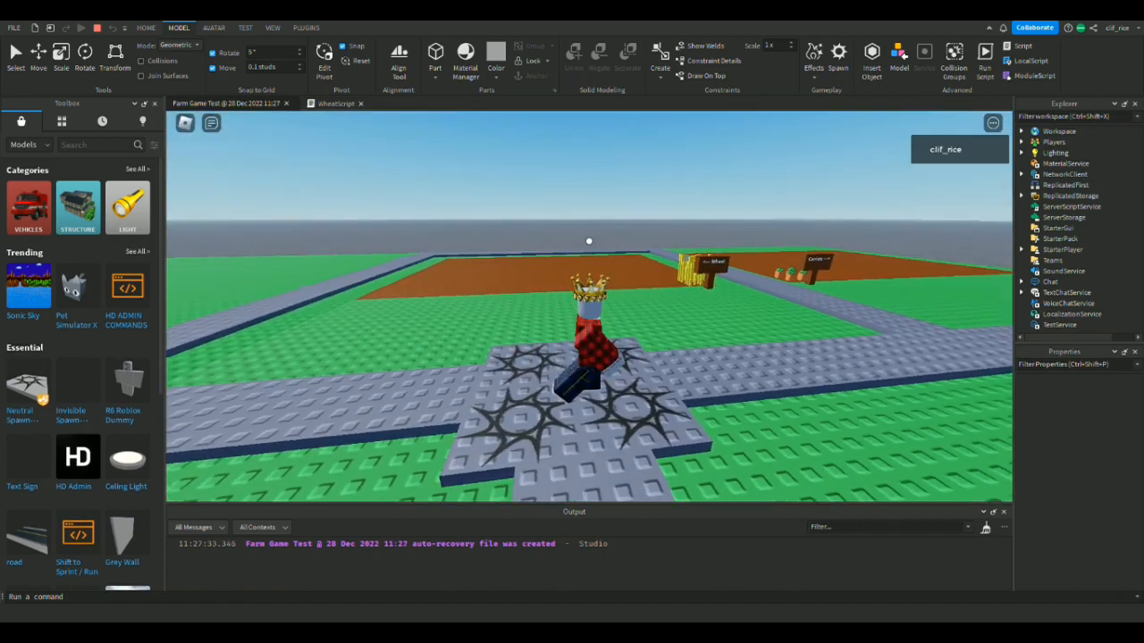
Walk the character from the spawn area through the farm in a playtest to inspect the crop fields.
right_click_drag(588, 242, 589, 242)
scroll(589, 306, "up", 5)
scroll(588, 306, "down", 2)
scroll(589, 306, "down", 5)
key("w")
scroll(589, 241, "up", 3)
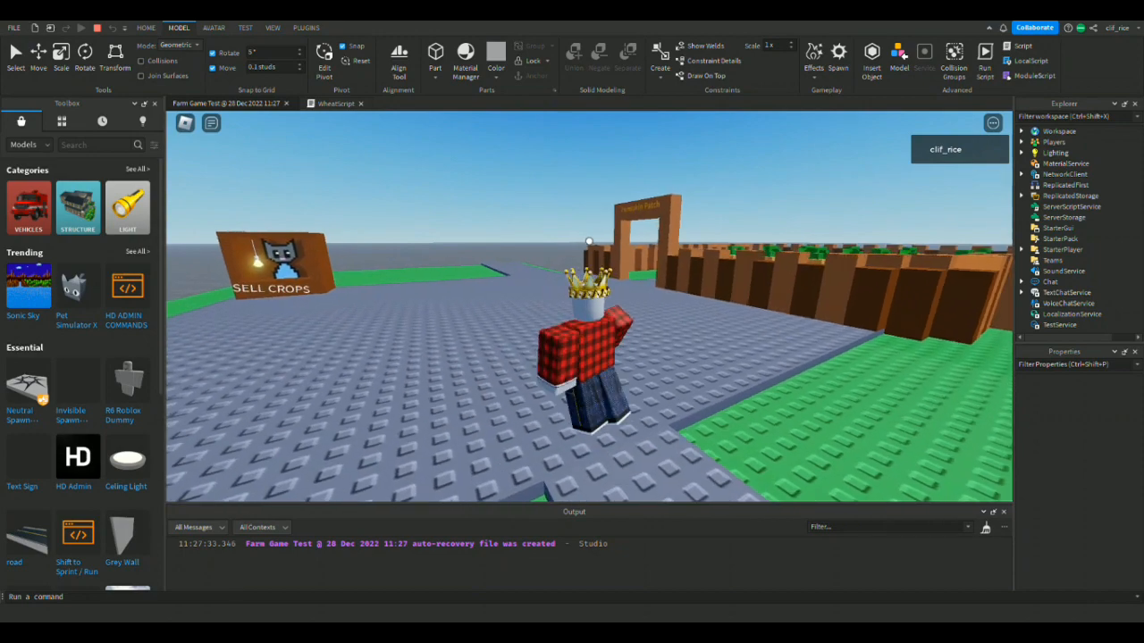
key("a")
scroll(601, 352, "up", 2)
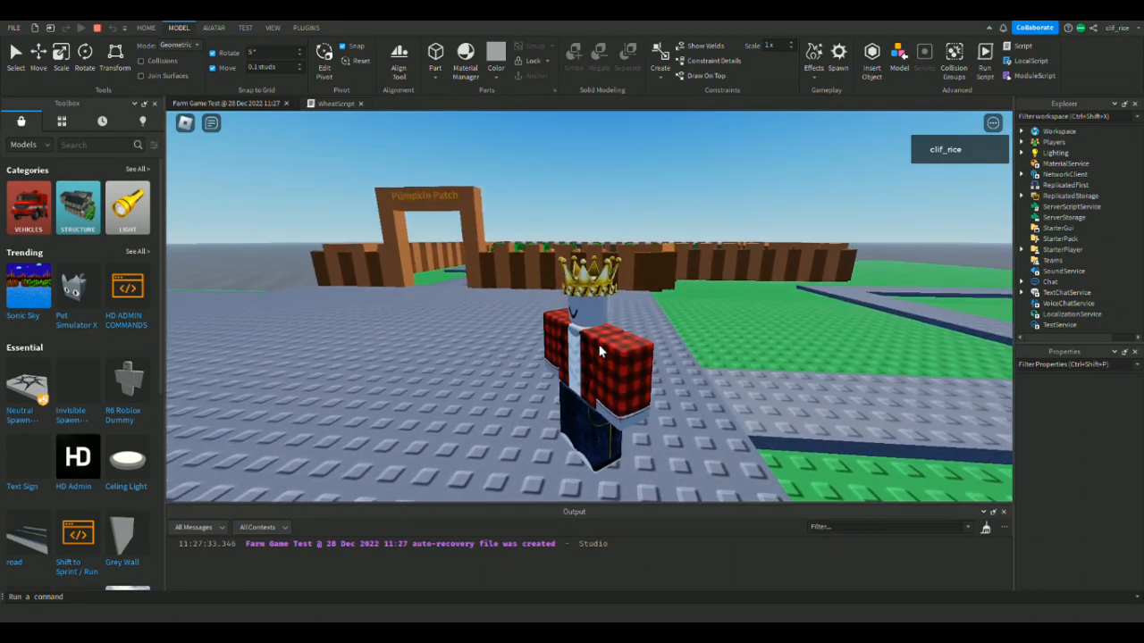
Walk the character past the Pumpkin Patch entrance in the playtest and examine the SELL CROPS stall from different camera distances.
key("a")
right_click_drag(589, 241, 589, 241)
key("w")
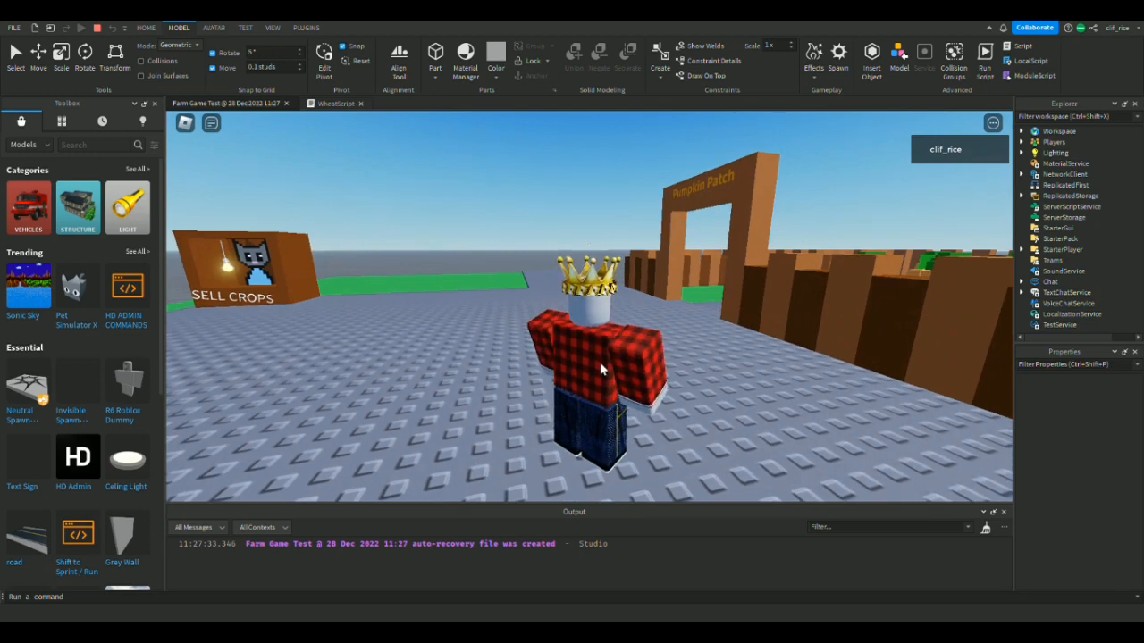
scroll(601, 360, "down", 1)
key("w")
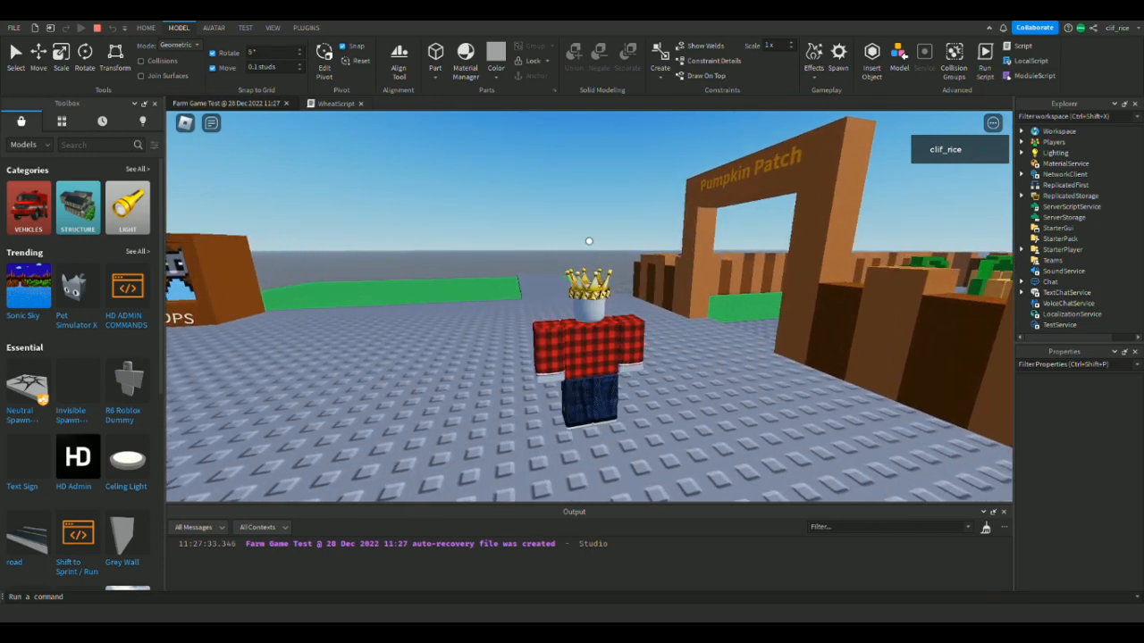
scroll(602, 367, "up", 1)
scroll(602, 367, "down", 1)
right_click(601, 369)
key("s")
scroll(589, 241, "down", 1)
key("w")
scroll(589, 242, "up", 1)
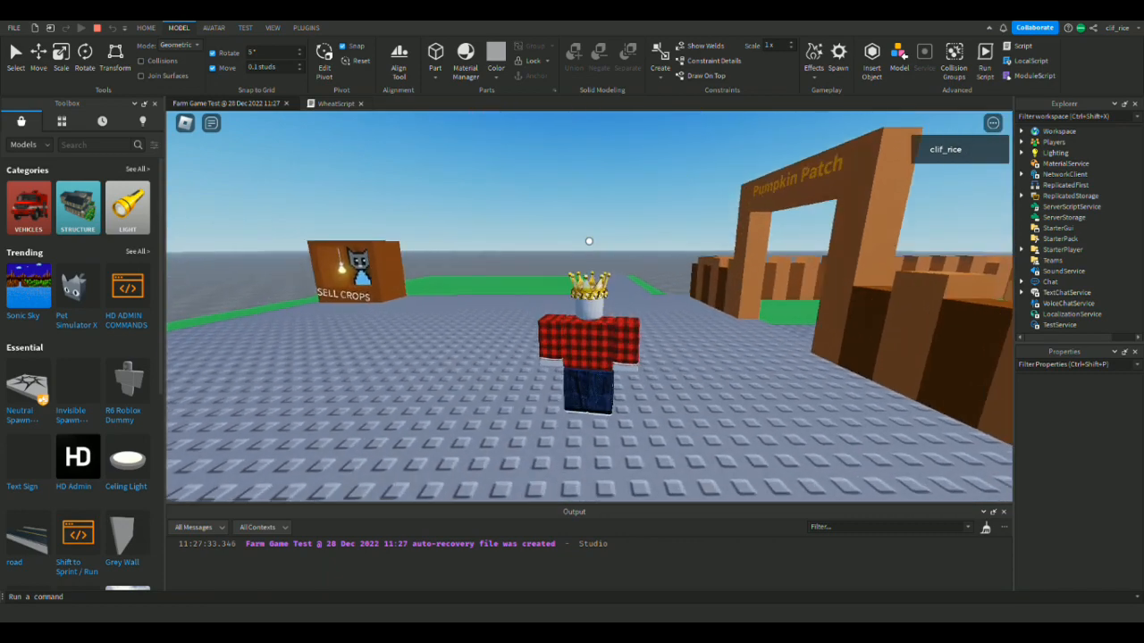
scroll(589, 241, "up", 1)
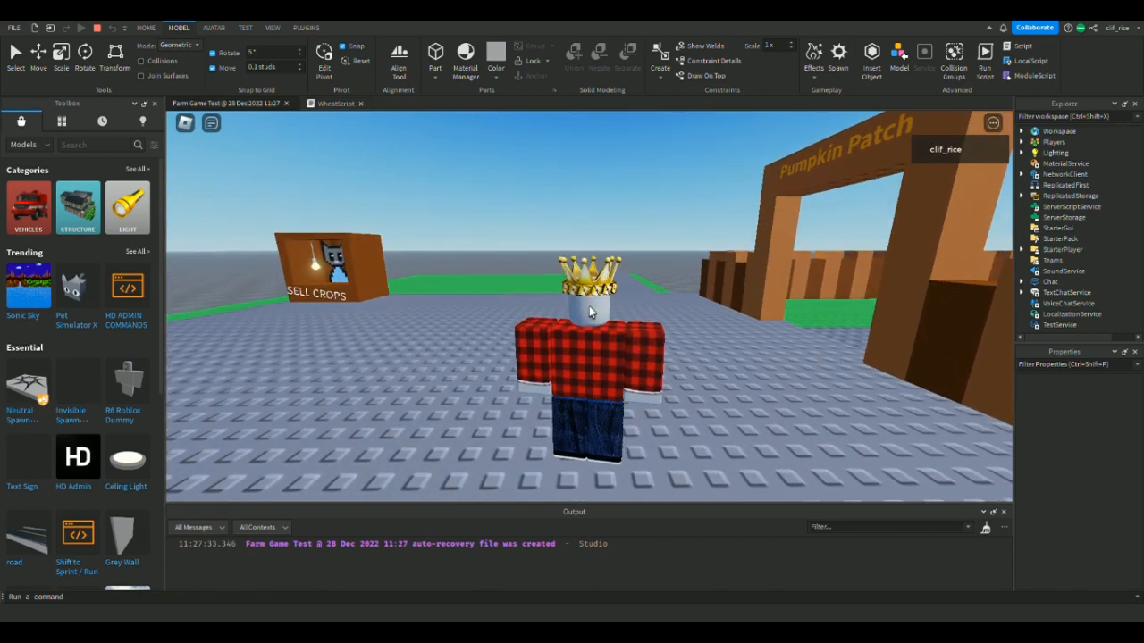
scroll(588, 242, "down", 3)
right_click_drag(590, 310, 588, 241)
scroll(588, 241, "up", 3)
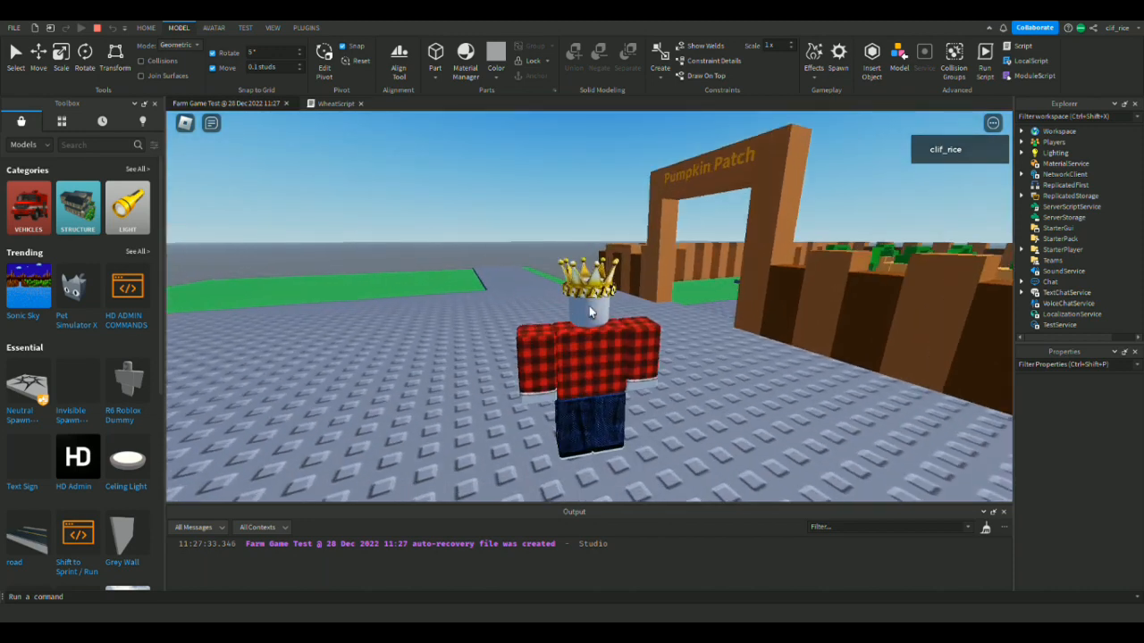
Examine the camera, character and control properties of StarterPlayer and of the local player.
left_click(1063, 249)
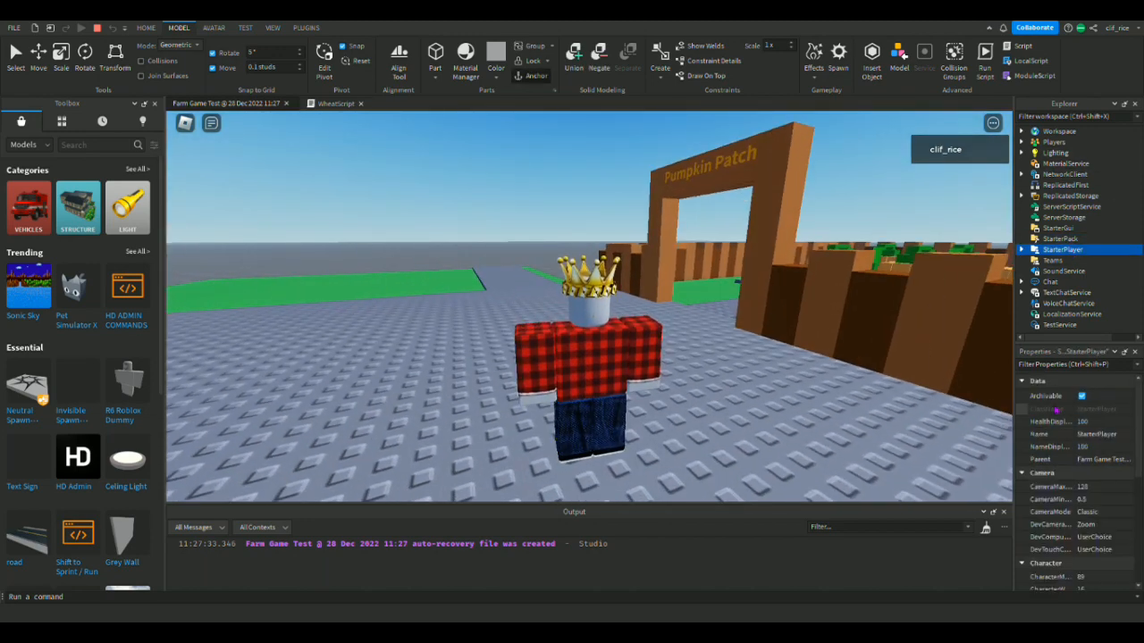
scroll(1098, 466, "down", 10)
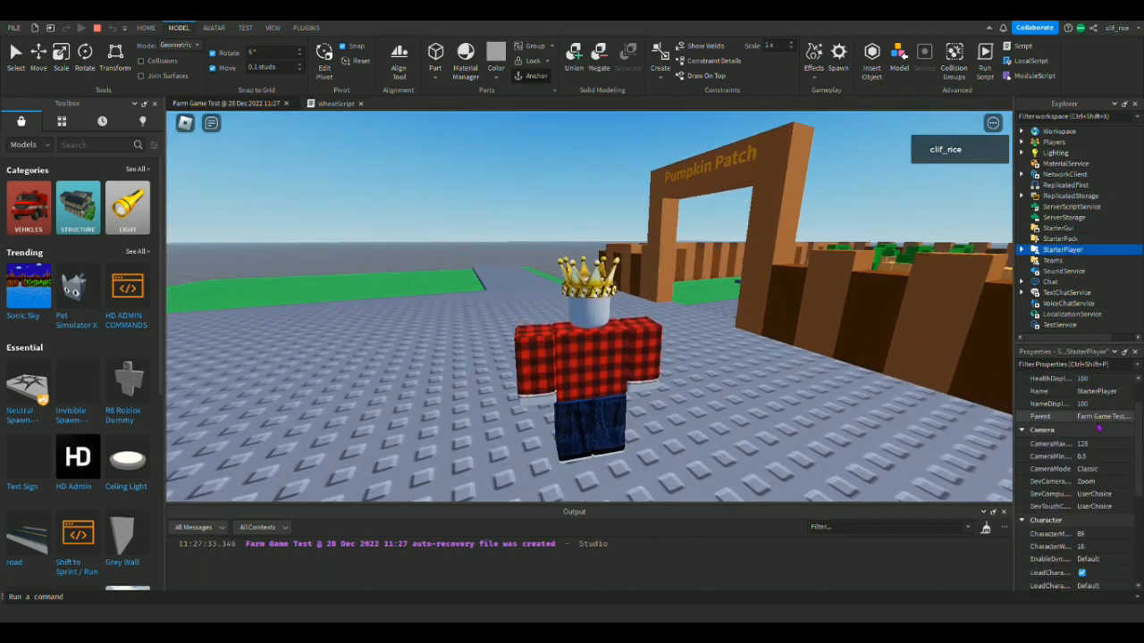
left_click(1022, 142)
left_click(1065, 153)
scroll(1096, 443, "up", 5)
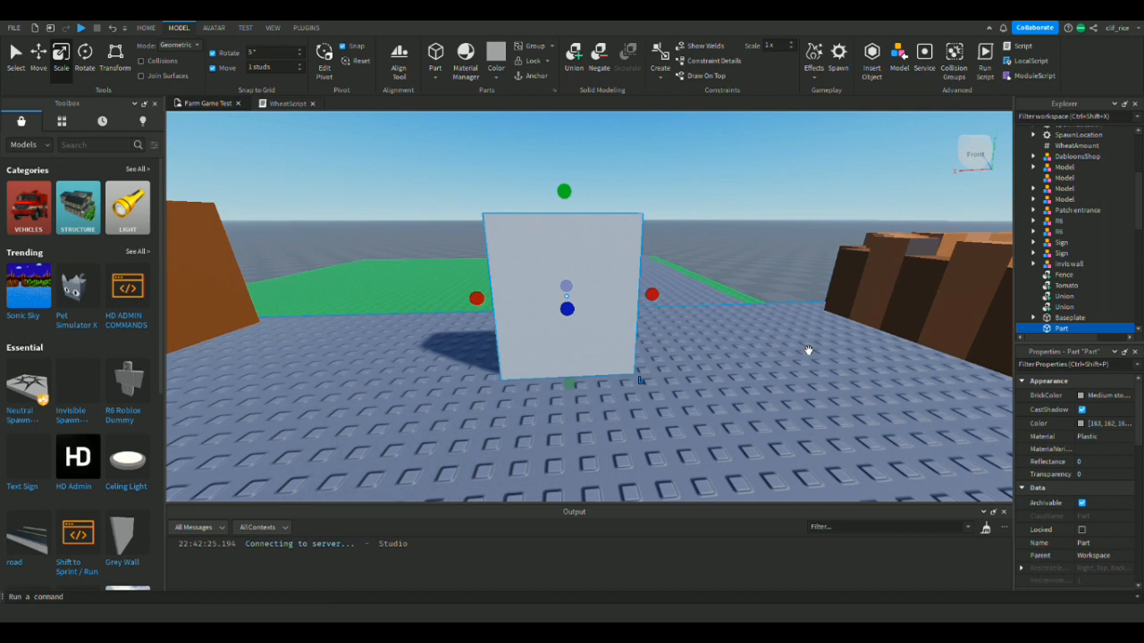
scroll(1076, 278, "down", 2)
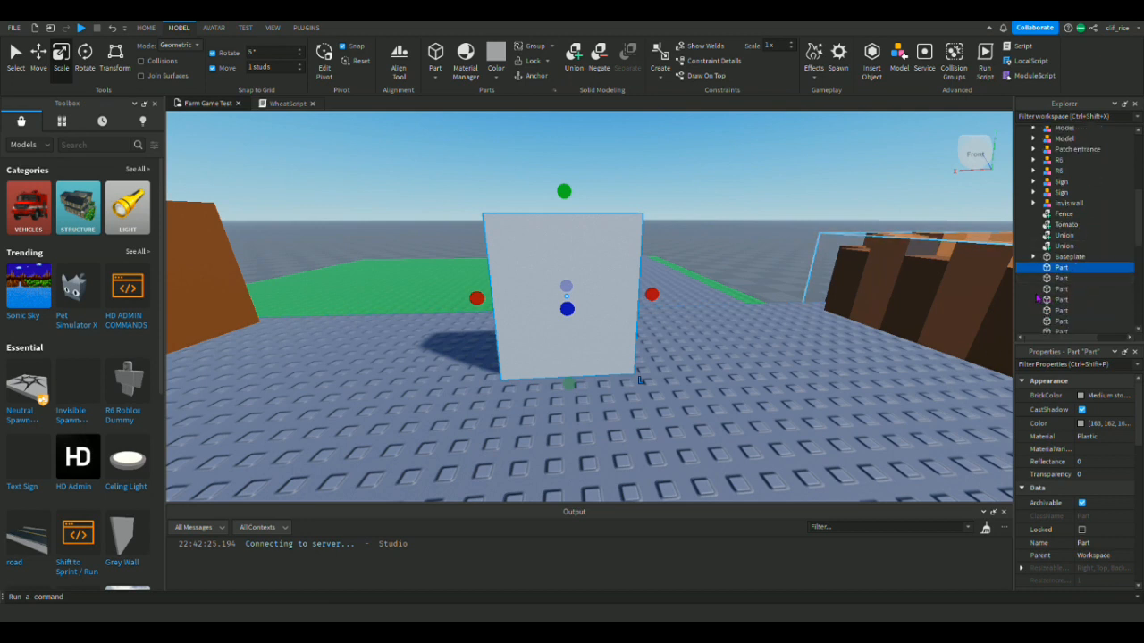
Outside the playtest, add a decal with the robot image to the front face of the upright grey part.
left_click(1037, 299)
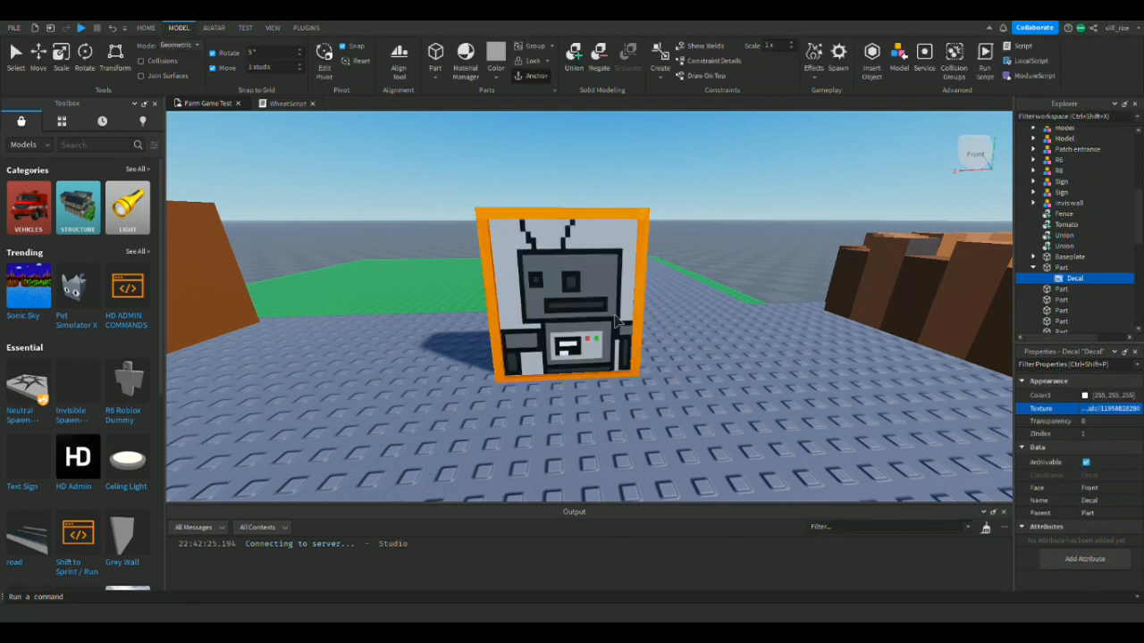
key("d")
right_click_drag(695, 319, 740, 301)
Find the transparency property of the part holding the robot decal and set it to 1.
left_click(684, 315)
key("a")
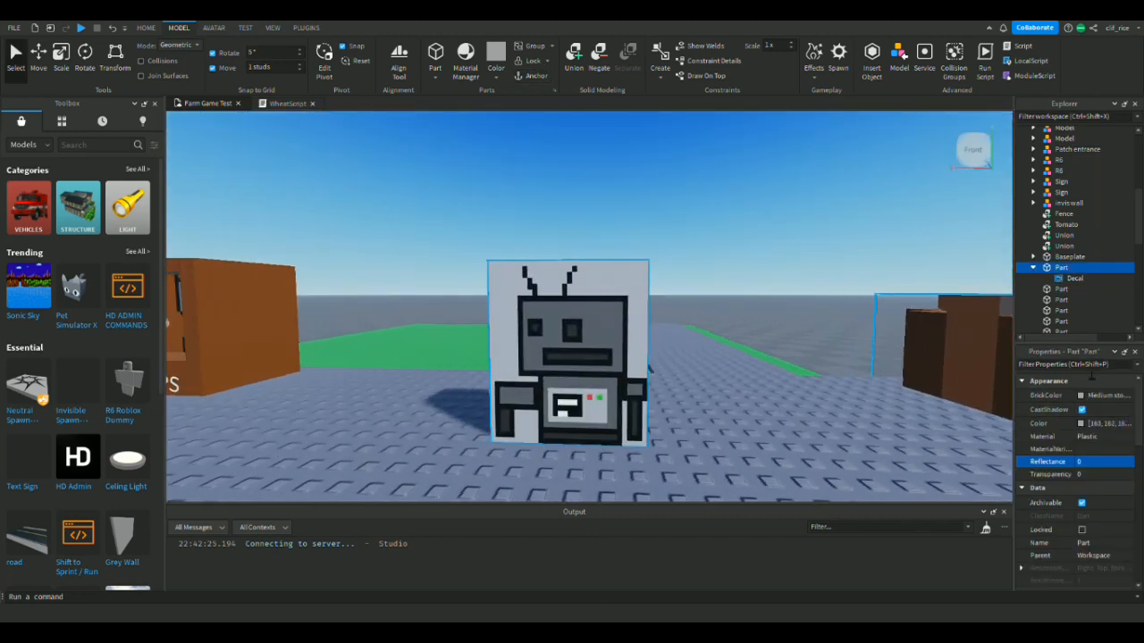
left_click(1091, 366)
type("r")
type("ra")
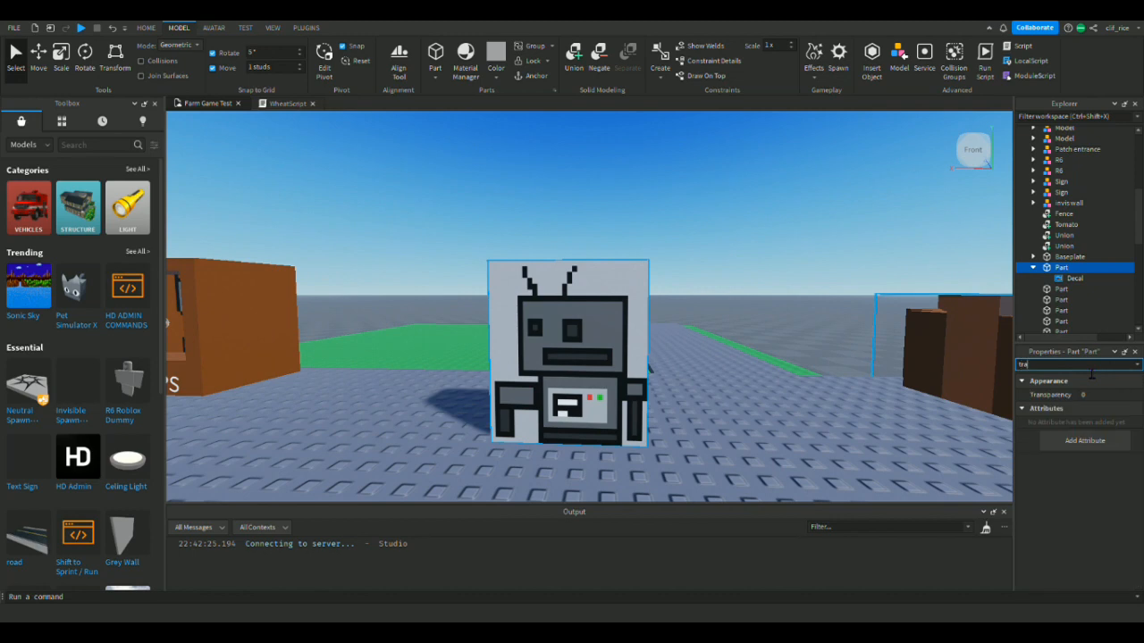
left_click_drag(1118, 397, 1133, 395)
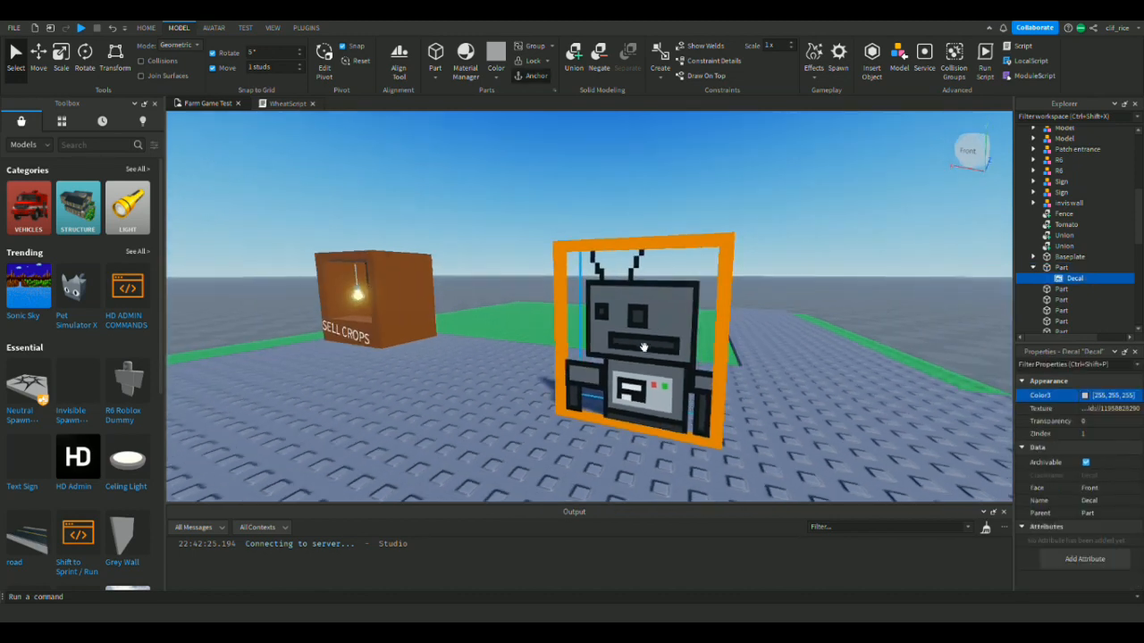
Scale the transparent robot part along its depth.
right_click_drag(608, 315, 657, 253)
key("d")
left_click(579, 250)
key("s")
right_click_drag(578, 251, 578, 250)
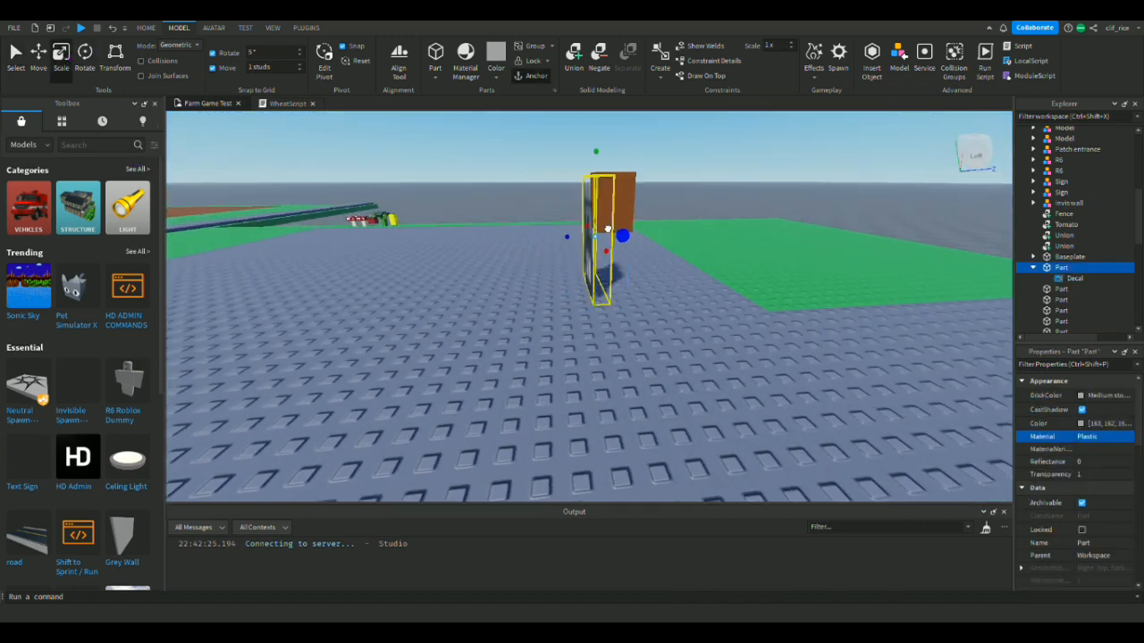
key("a")
right_click_drag(638, 223, 636, 223)
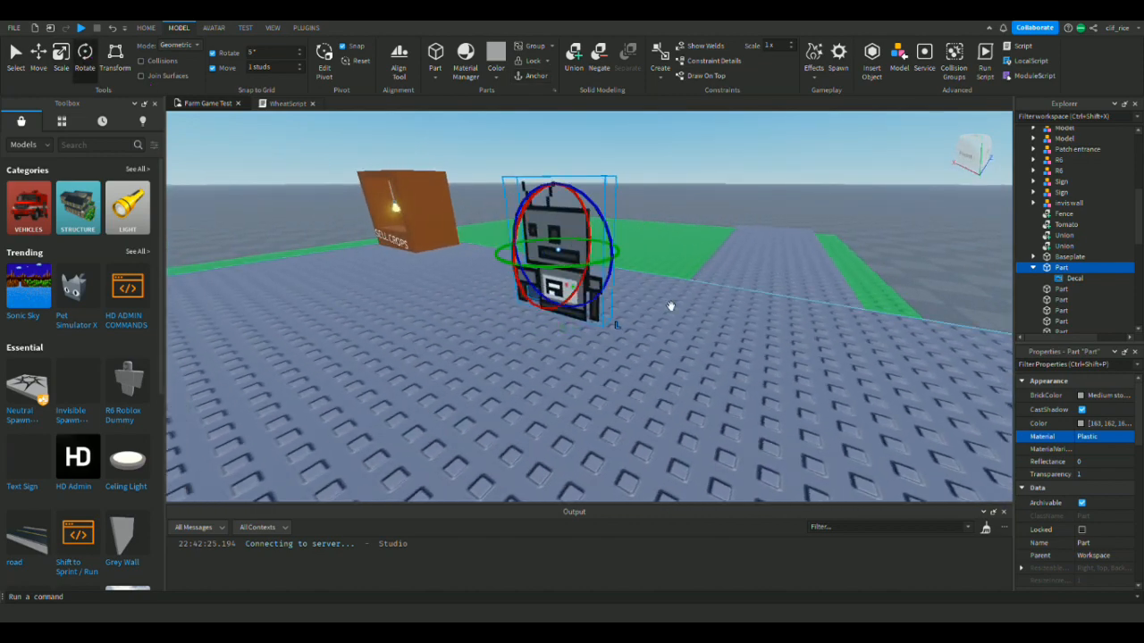
Rotate the robot part about its vertical axis so its face points away from the Pumpkin Patch entrance.
left_click_drag(525, 270, 526, 270)
right_click_drag(649, 270, 648, 271)
key("s")
left_click_drag(629, 265, 629, 265)
right_click_drag(629, 265, 629, 265)
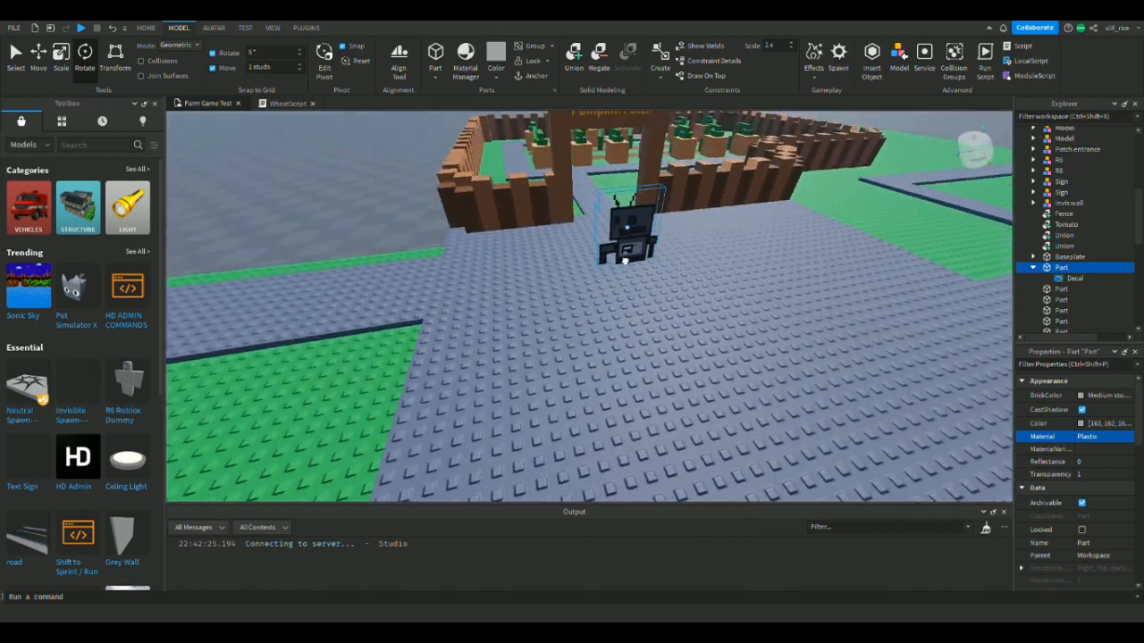
left_click_drag(629, 265, 629, 266)
right_click_drag(629, 264, 629, 266)
left_click_drag(629, 266, 639, 294)
right_click_drag(629, 266, 639, 294)
left_click_drag(641, 328, 656, 339)
right_click_drag(656, 339, 663, 343)
key("w")
key("s")
key("w")
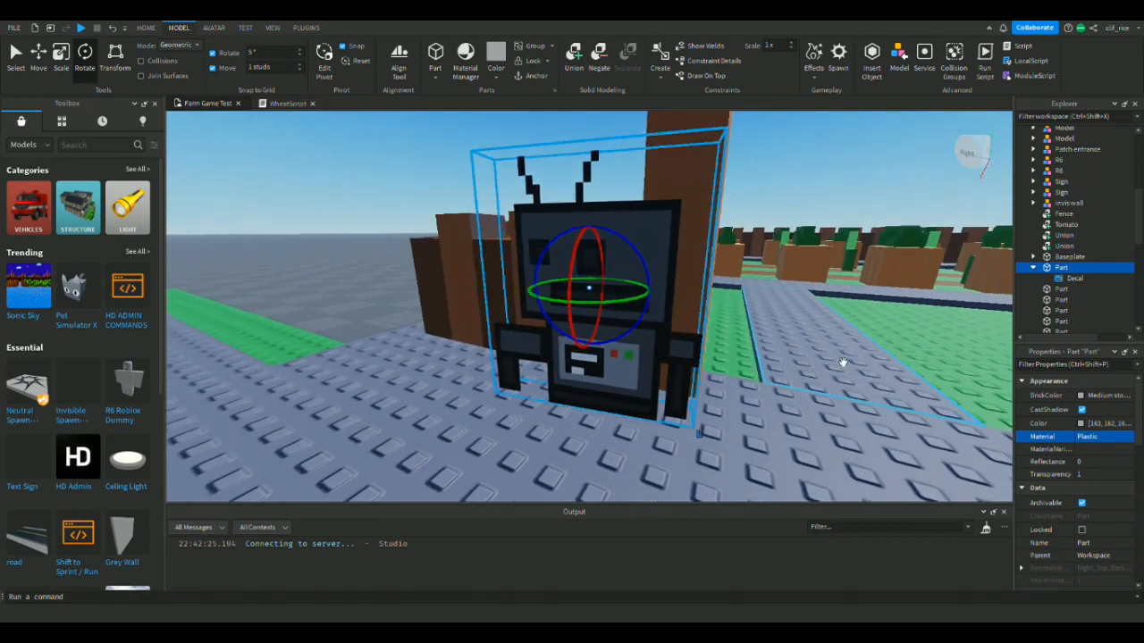
Move the robot part onto the green ground beside the grey path and turn it around.
key("s")
mouse_move(797, 330)
right_mouse_down()
mouse_move(809, 334)
mouse_move(785, 320)
mouse_move(804, 333)
right_mouse_up()
key("w")
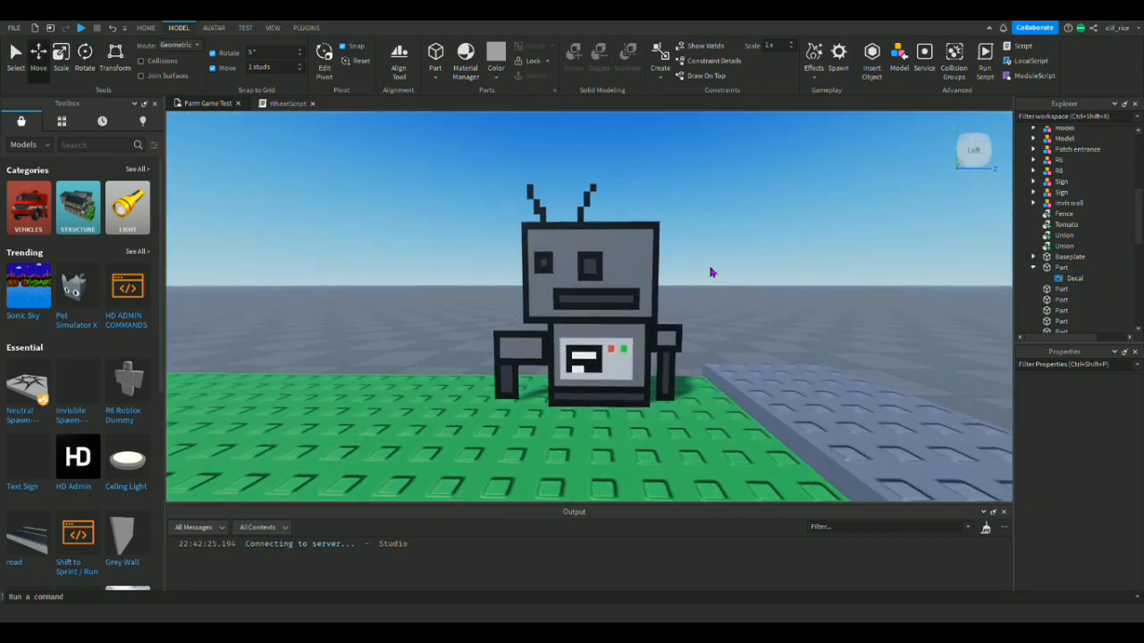
key("w")
right_click_drag(712, 273, 696, 273)
key("s")
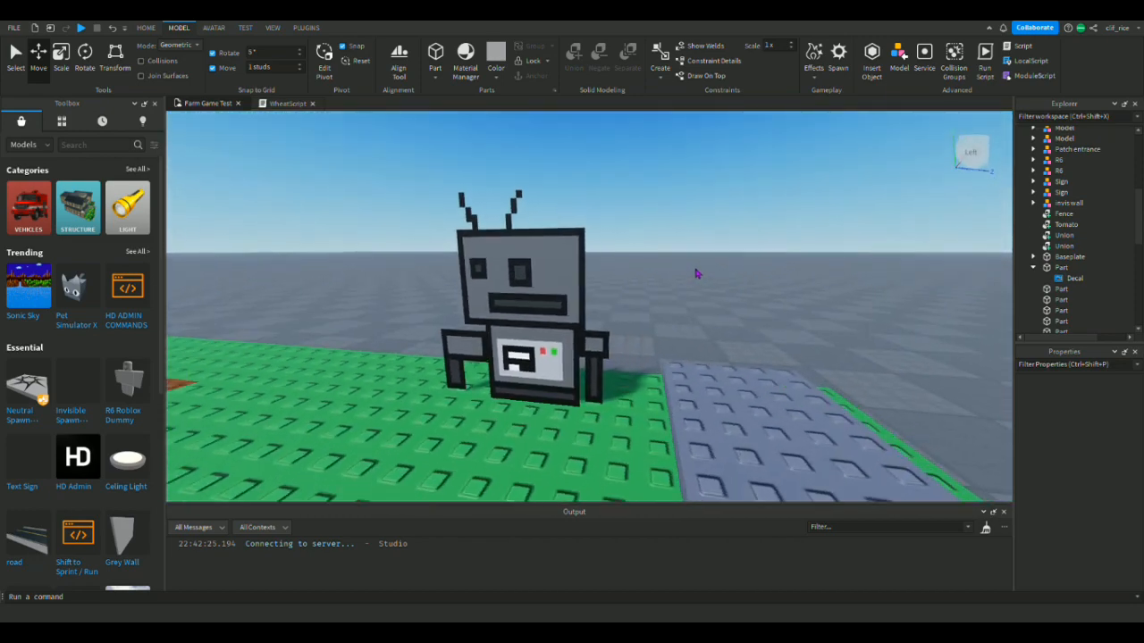